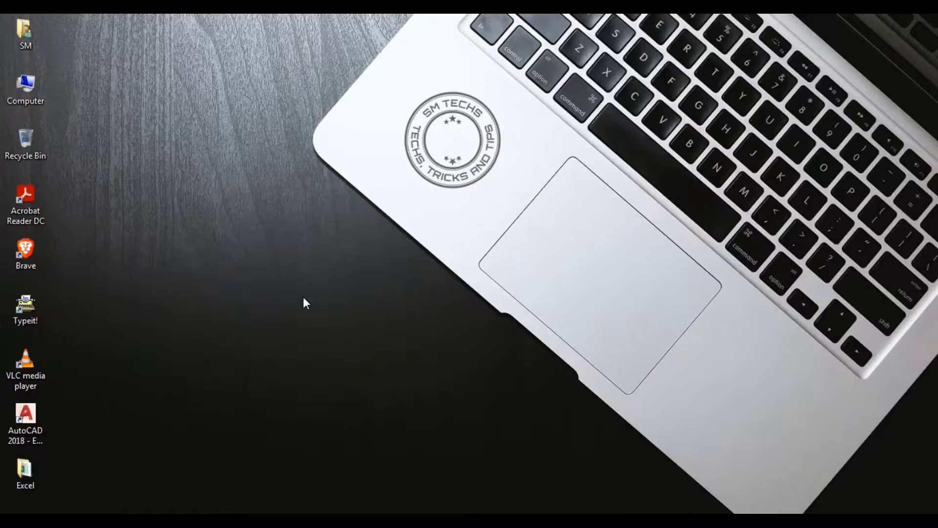
Step: Refresh the desktop and open the Dropdown List workbook from the Excel folder
right_click(303, 281)
left_click(331, 320)
double_click(42, 473)
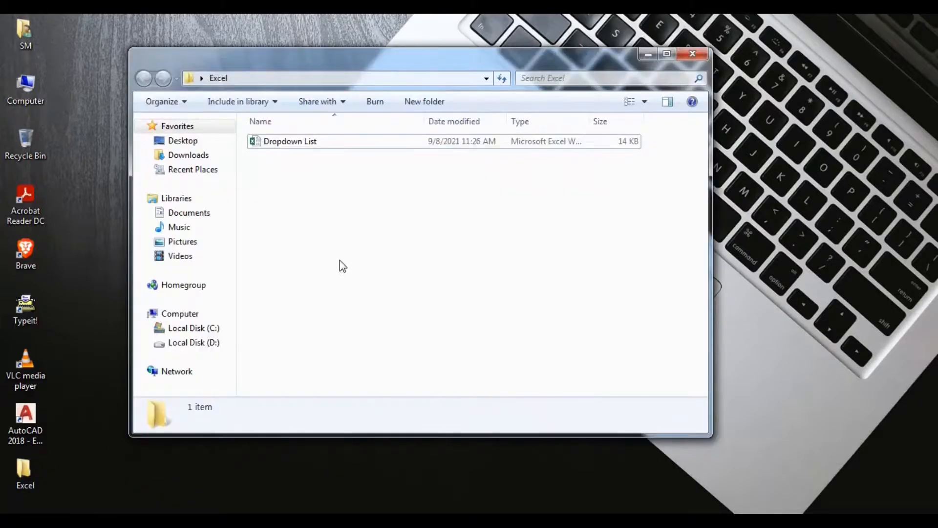
double_click(312, 142)
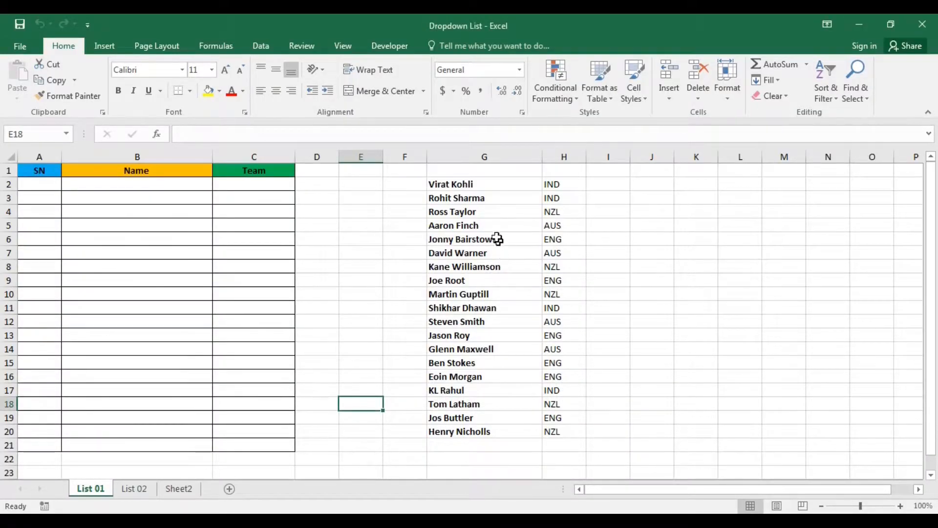
Step: Review the player names in G2:G20, the team codes in H2:H20 and the empty Name cells B2:B21
left_click_drag(480, 184, 477, 431)
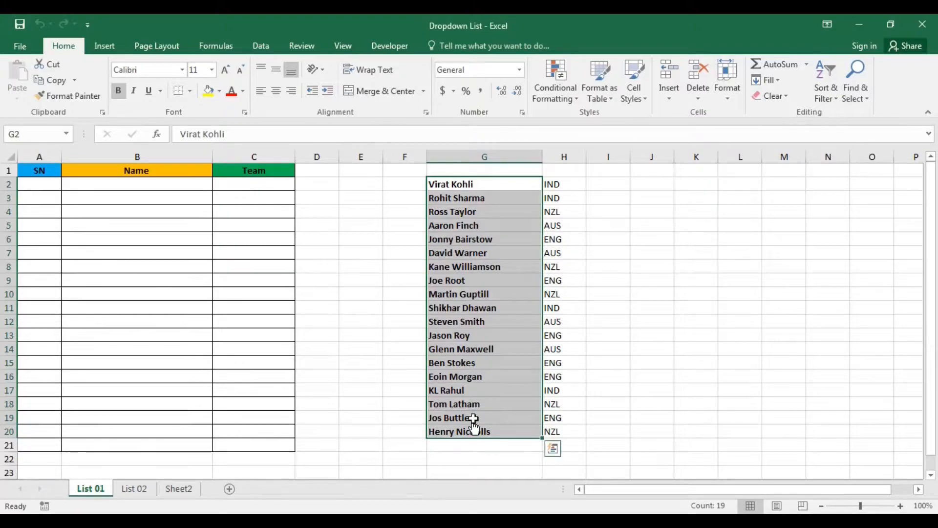
left_click(570, 184)
left_click_drag(570, 185, 564, 435)
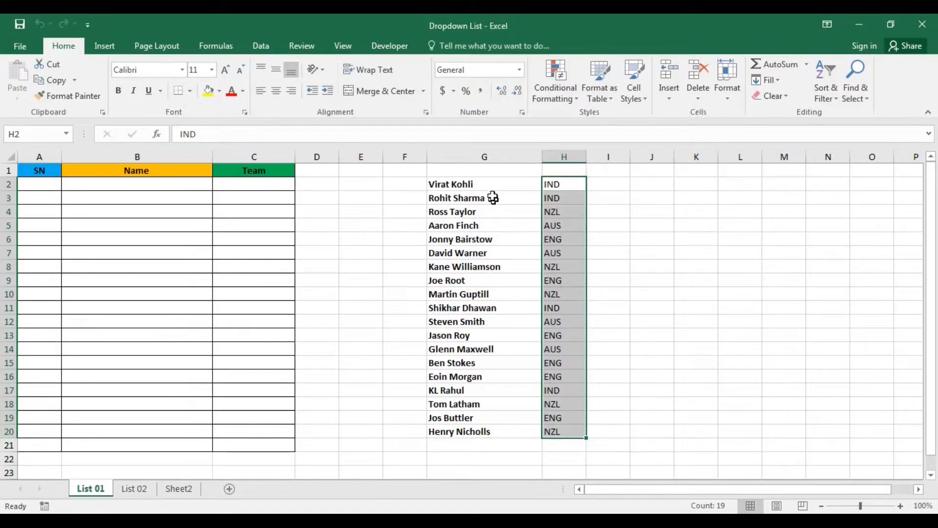
left_click_drag(183, 189, 178, 446)
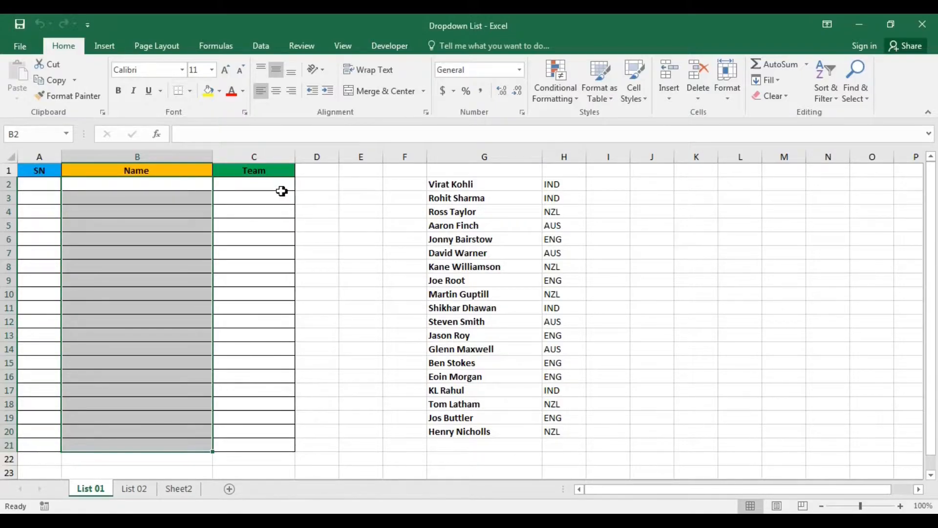
Step: Apply List data validation to cell B2, using =$G$2:$G$20 as the source
left_click(197, 184)
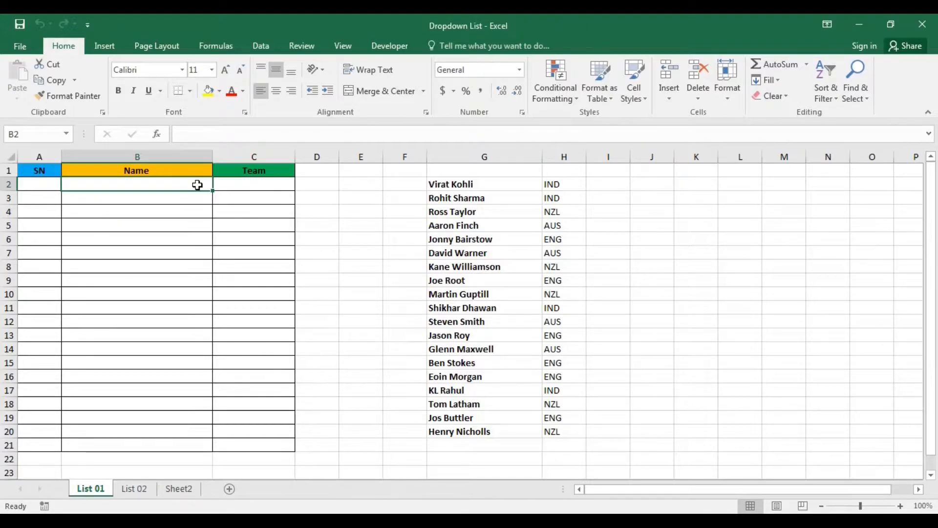
left_click(263, 49)
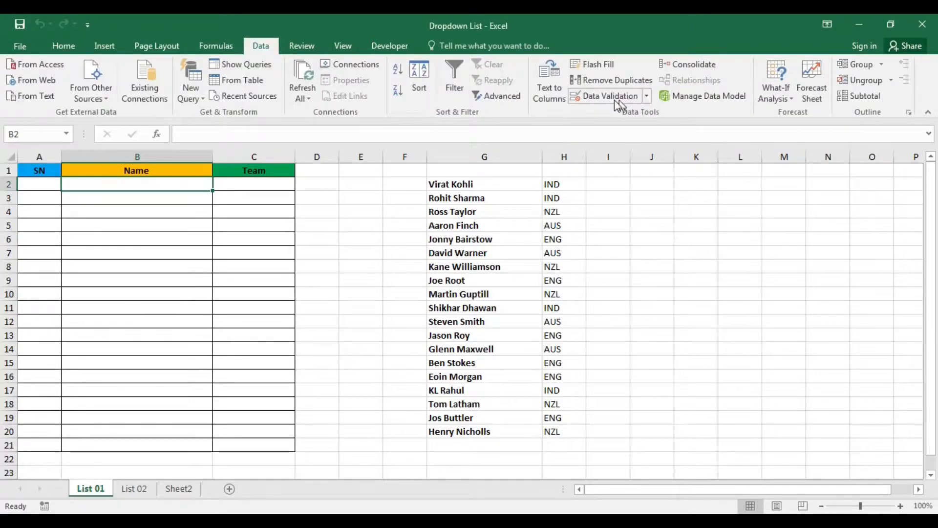
left_click(646, 97)
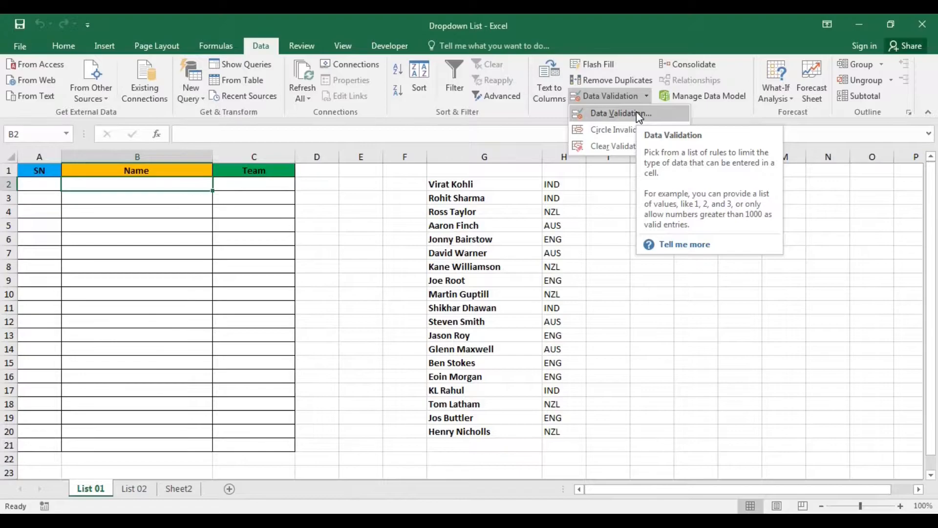
left_click(637, 113)
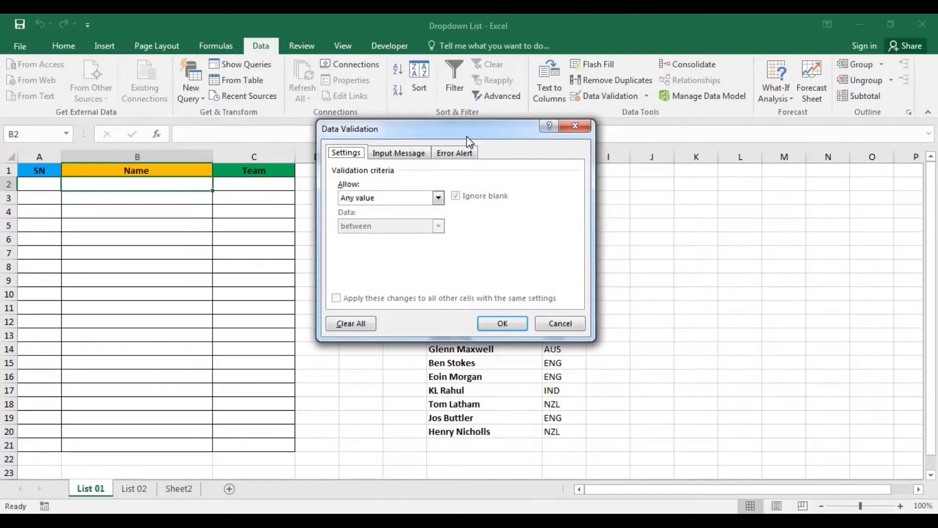
left_click_drag(468, 136, 501, 121)
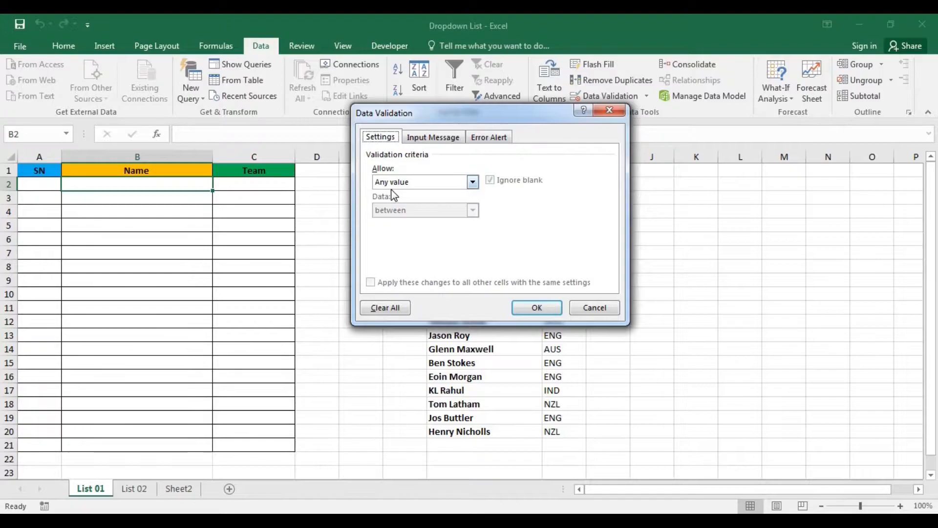
left_click(473, 182)
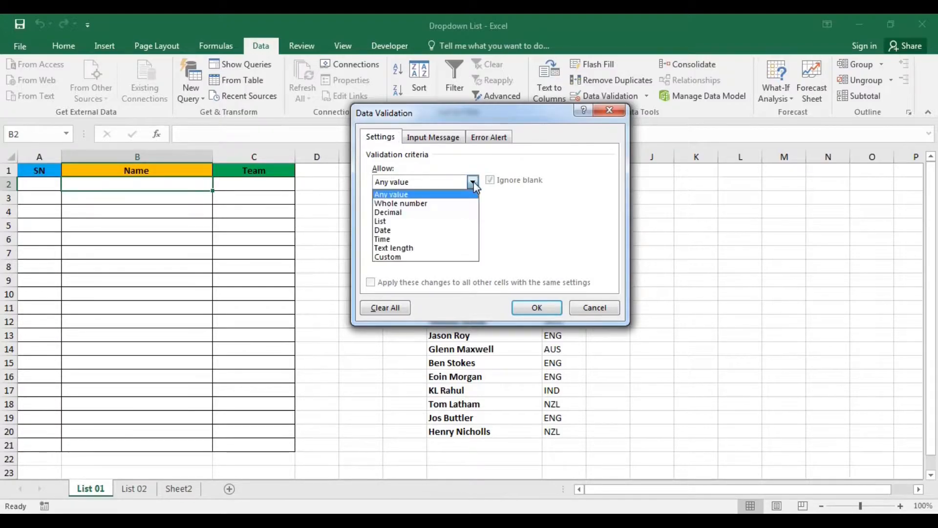
left_click(398, 220)
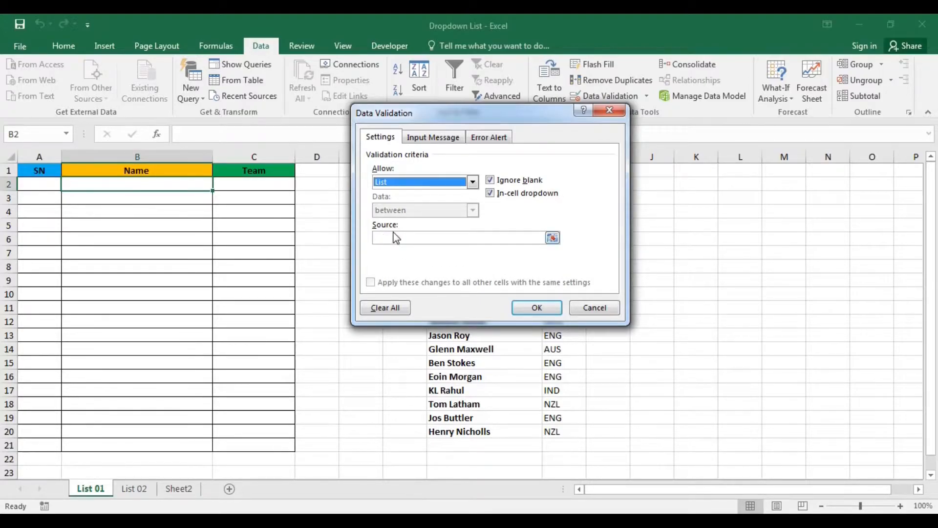
left_click(552, 238)
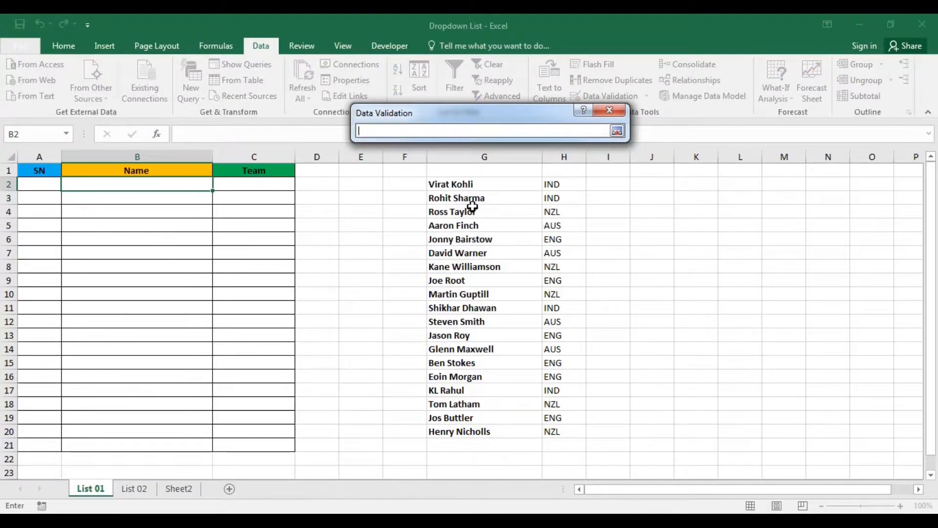
left_click_drag(463, 184, 469, 424)
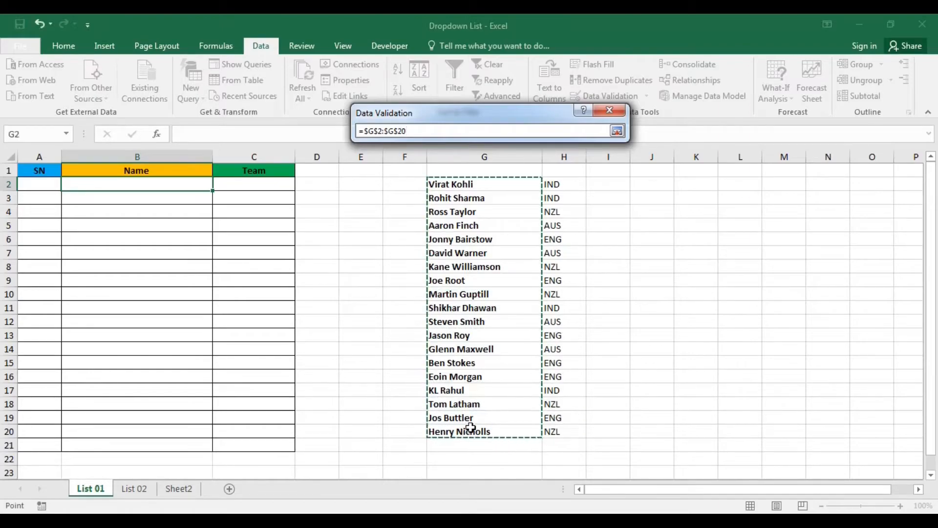
key("Return")
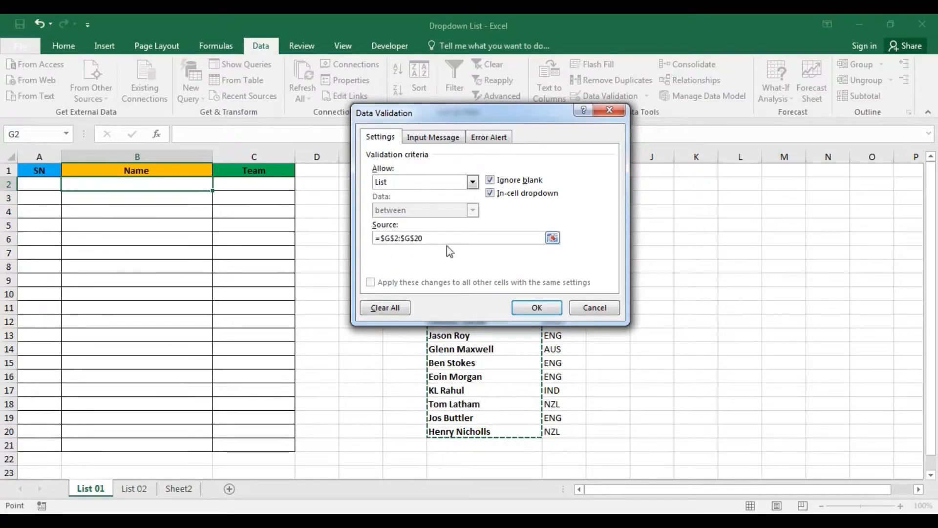
left_click(537, 307)
Step: Check the player names offered by the dropdown in cell B2 without choosing one
left_click(218, 184)
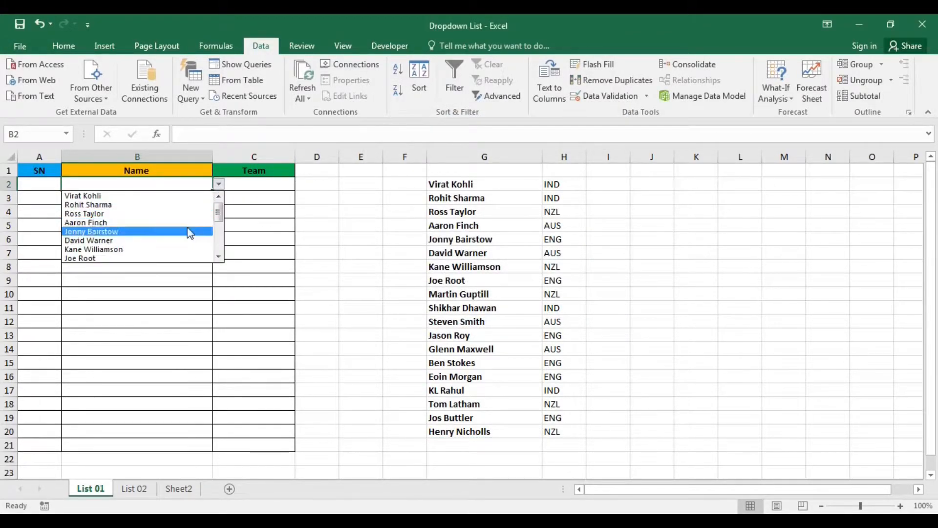
mouse_move(218, 212)
left_mouse_down()
mouse_move(218, 264)
mouse_move(221, 213)
left_mouse_up()
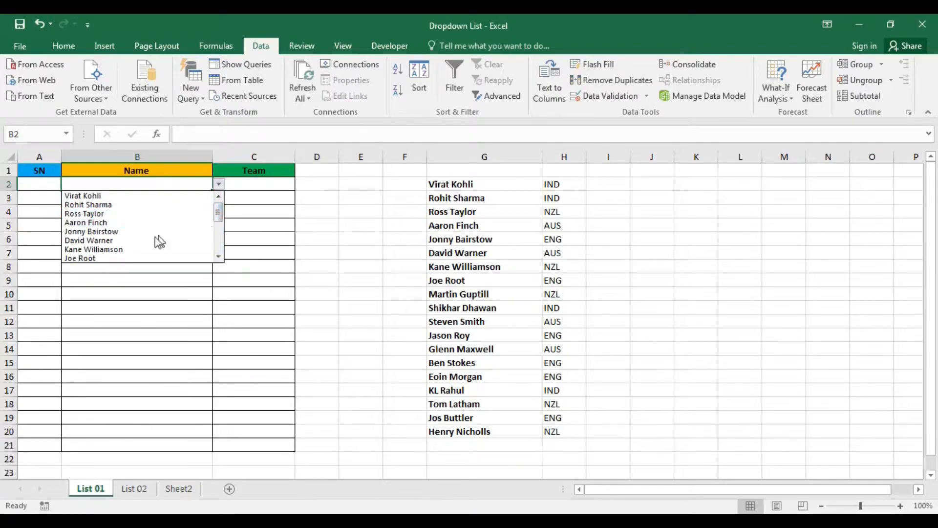
left_click(193, 184)
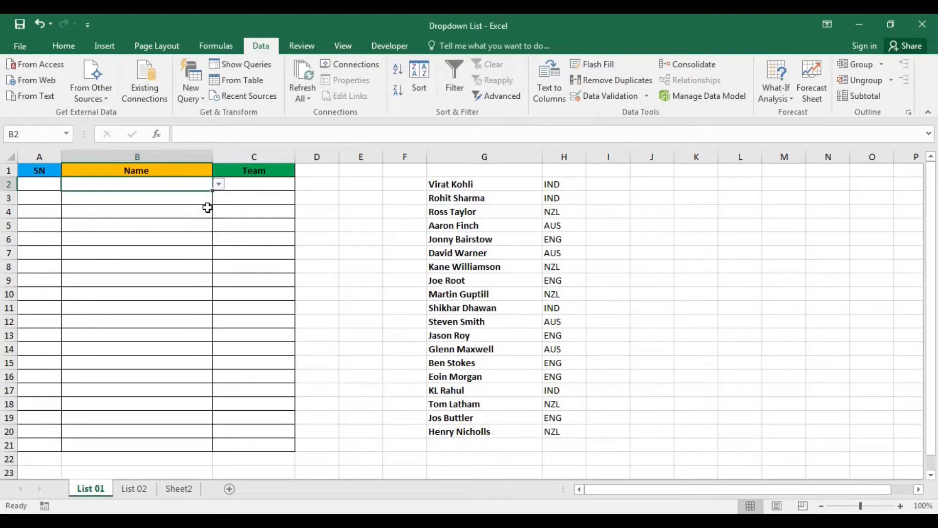
Step: Fill the dropdown from B2 down the Name column to B21 and check it in cell B14
left_click_drag(213, 190, 207, 442)
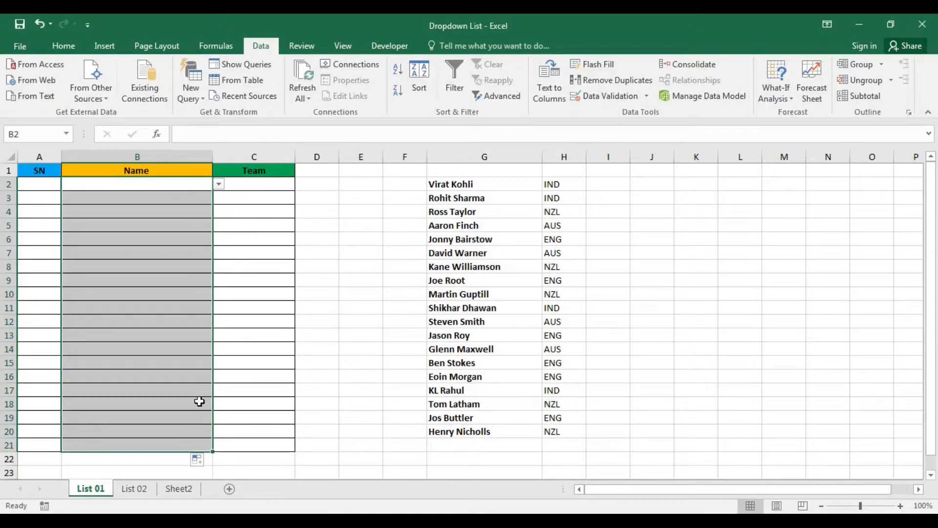
left_click(201, 350)
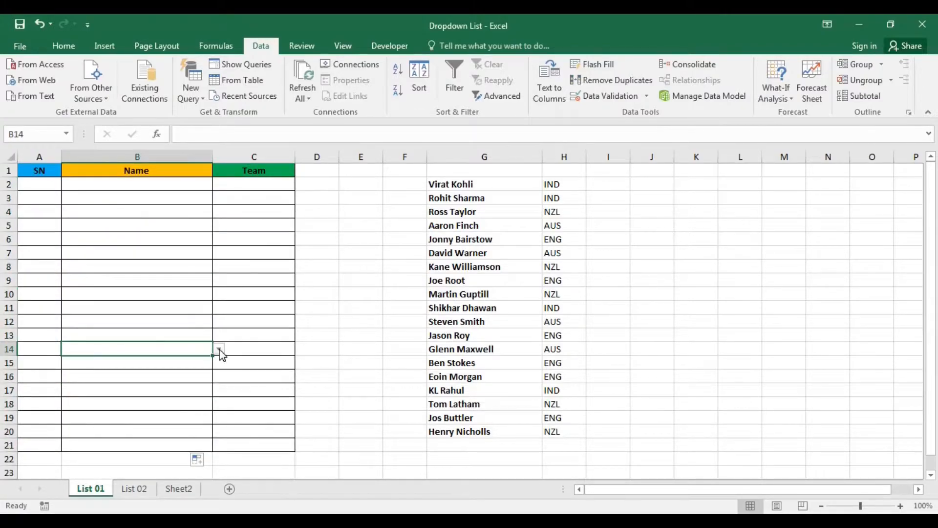
left_click(219, 350)
left_click(189, 331)
Step: Examine the team codes in column H to identify the distinct entries needed for the Team dropdown
left_click(260, 183)
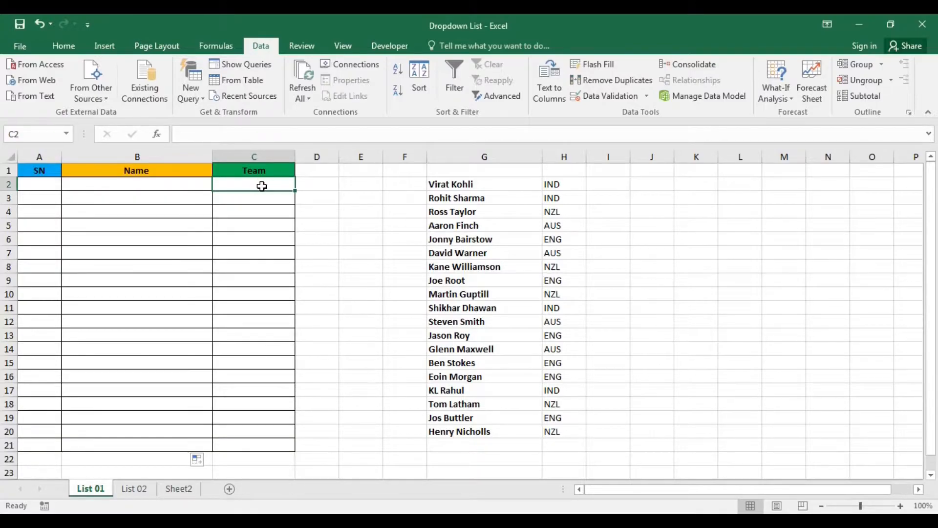
left_click(569, 186)
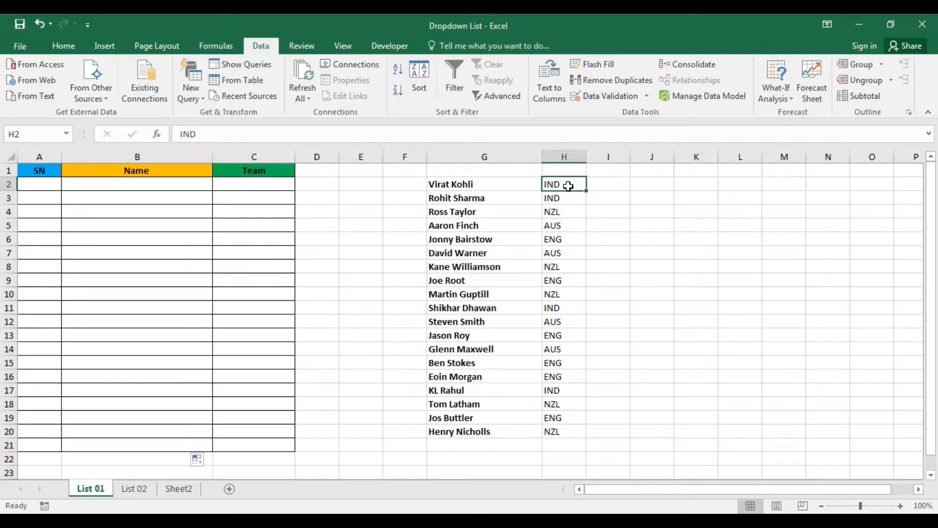
left_click(566, 211)
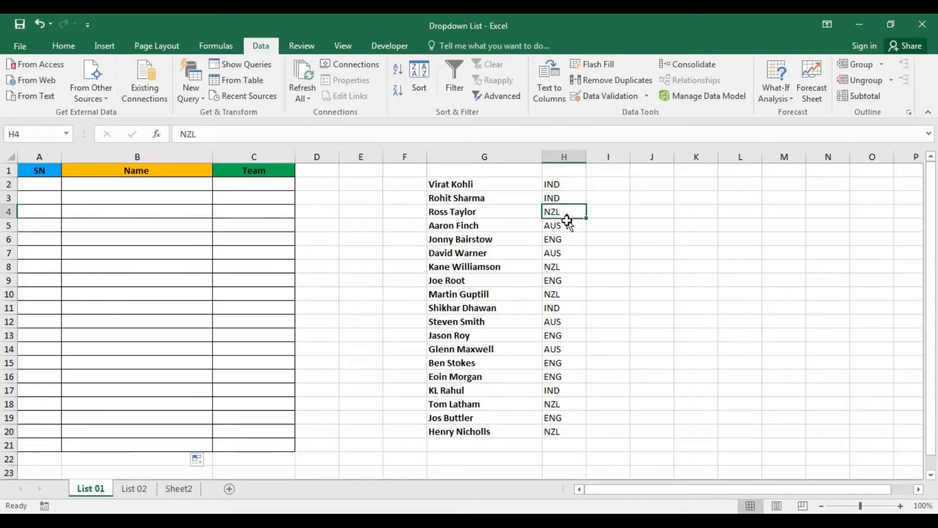
left_click(566, 225)
left_click(570, 238)
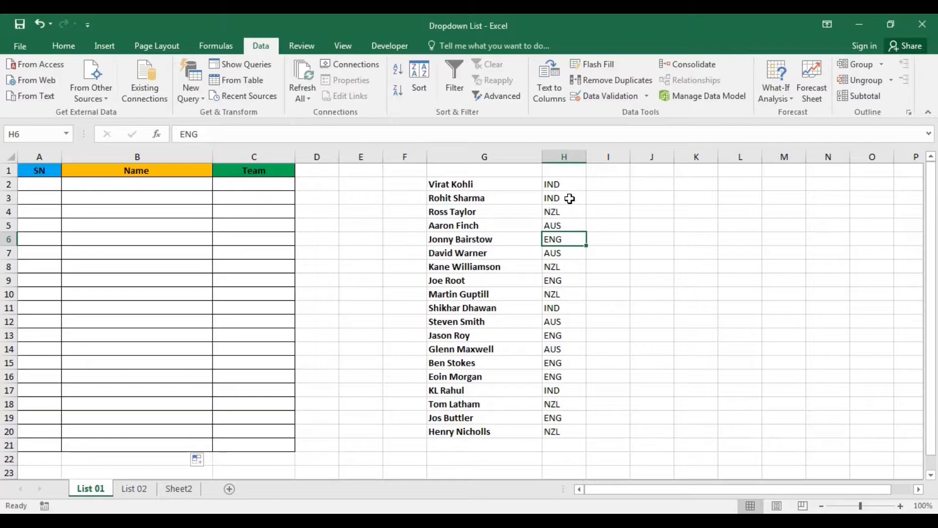
left_click(569, 187)
left_click(567, 213)
left_click(566, 226)
left_click(570, 240)
Step: Apply List data validation to cell C2 with the directly entered source IND,NZL,AUS,ENG
left_click(270, 185)
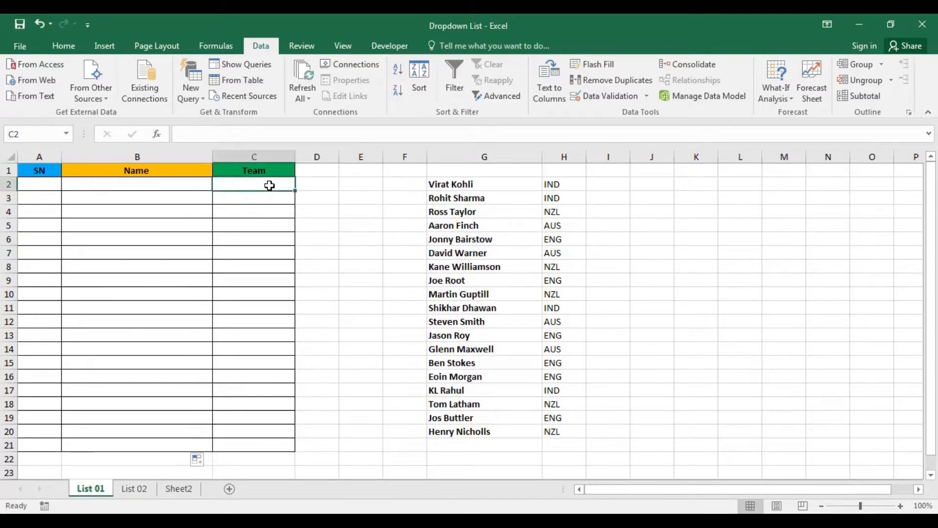
left_click(646, 97)
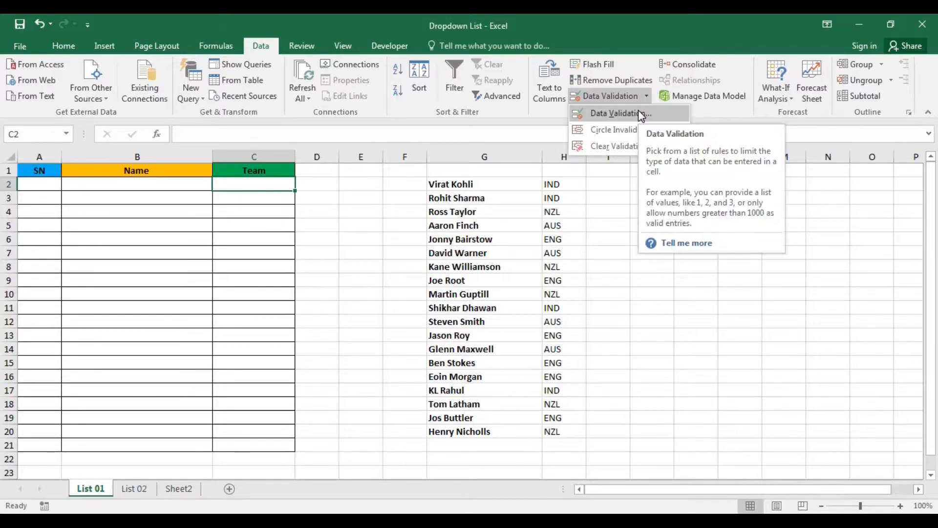
left_click(641, 114)
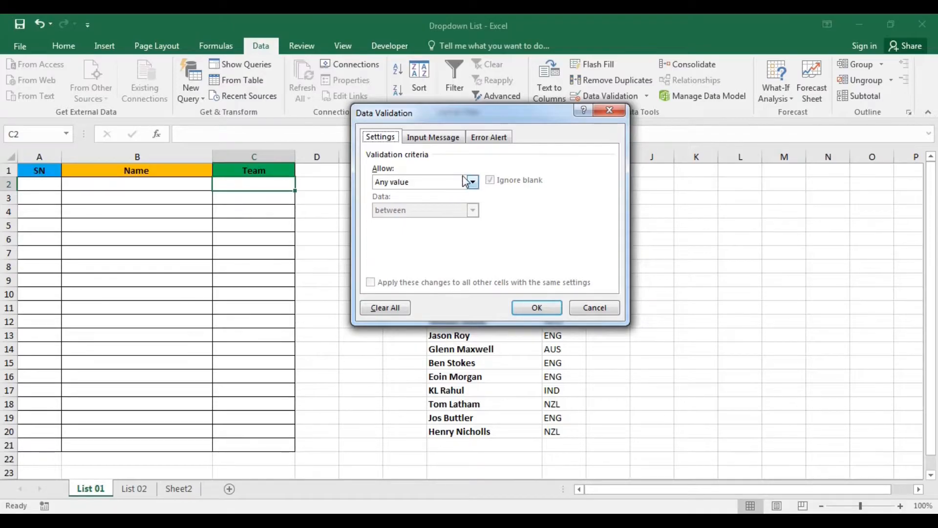
left_click(472, 182)
left_click(401, 222)
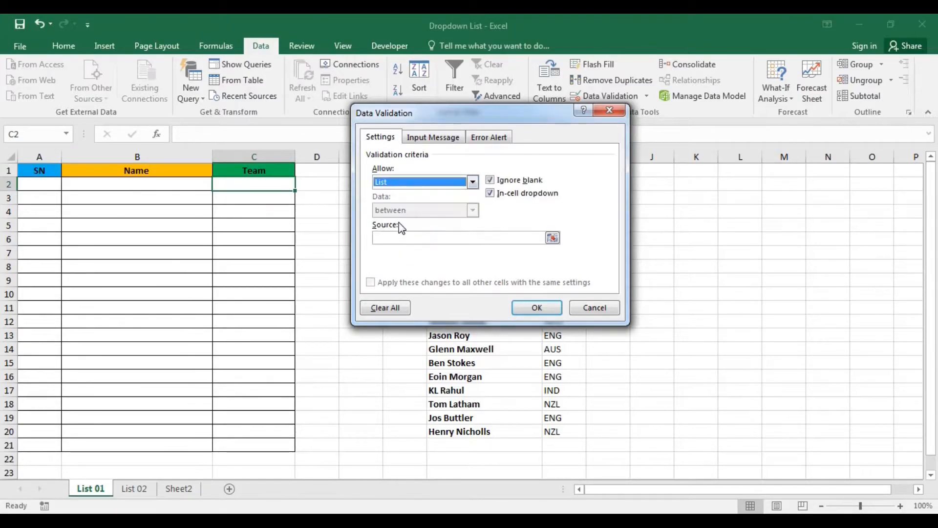
left_click(399, 237)
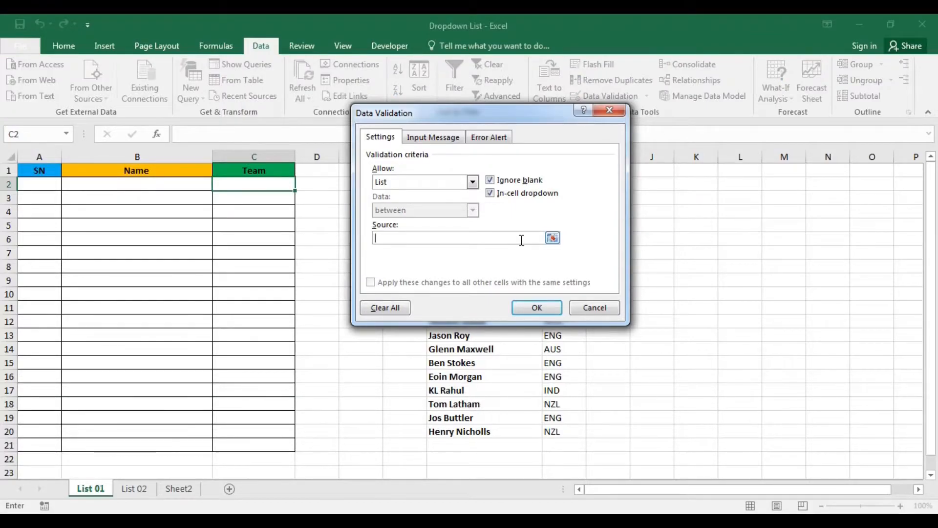
left_click_drag(511, 114, 706, 115)
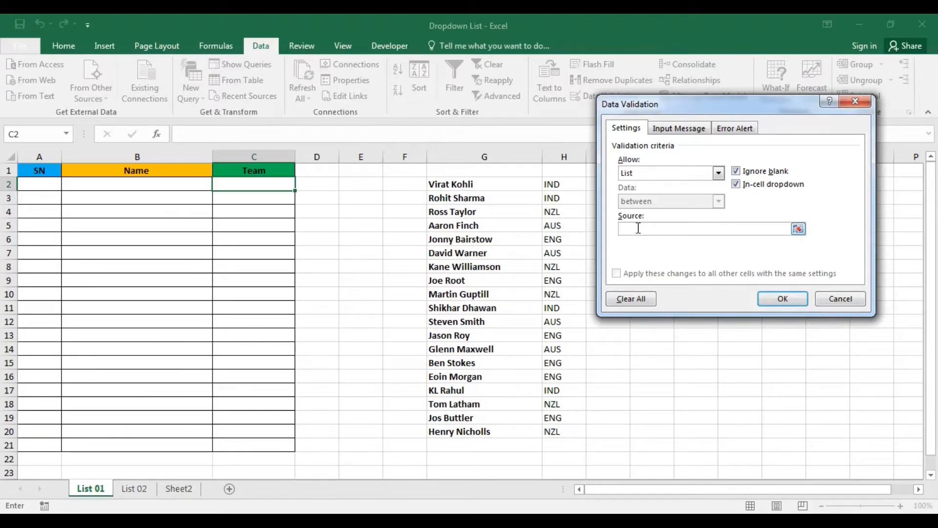
type("n")
type("I")
type("ND,N")
type("Z")
type("L,AUS,ENG")
left_click(784, 299)
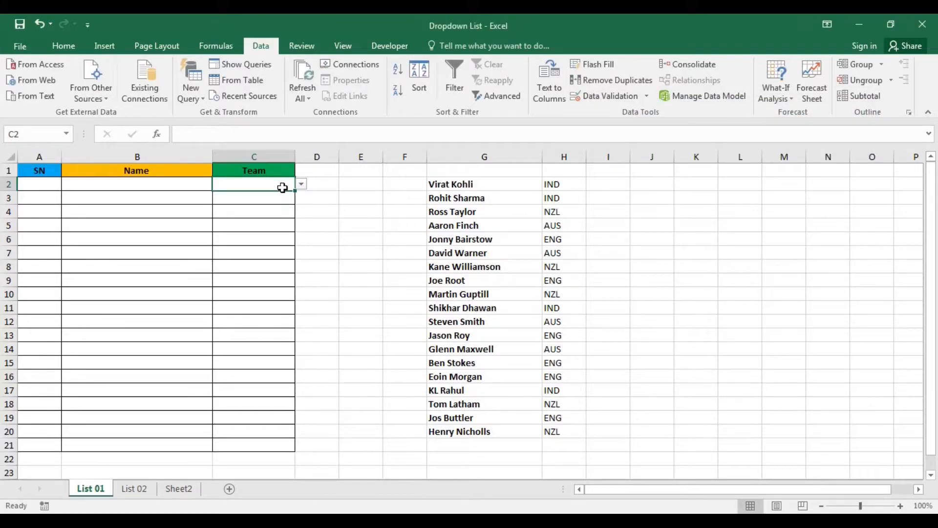
Step: Check the team options in C2's dropdown and fill it down the Team column to C21
left_click(301, 184)
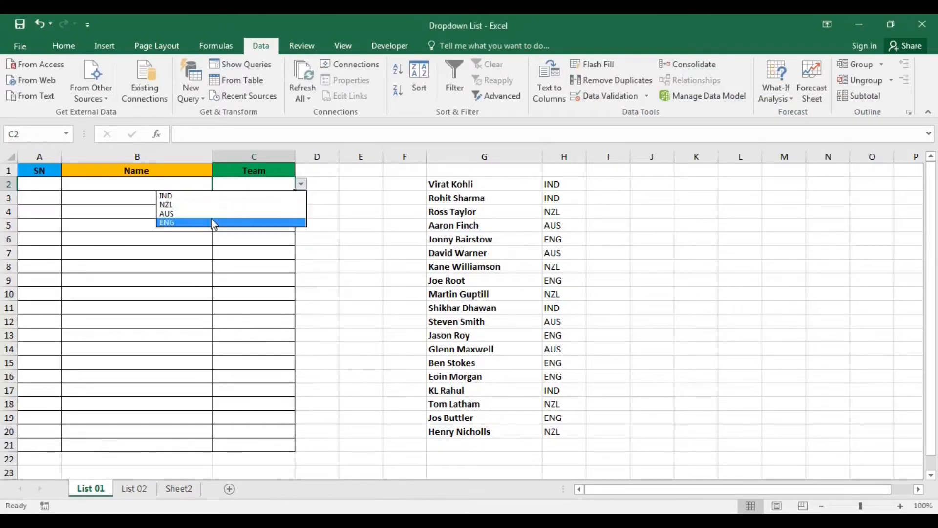
left_click(230, 183)
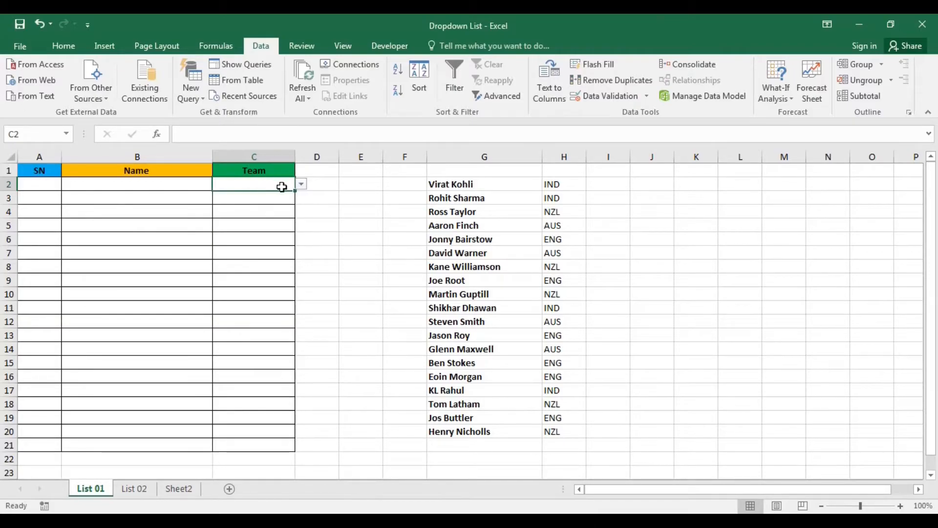
left_click_drag(295, 192, 296, 456)
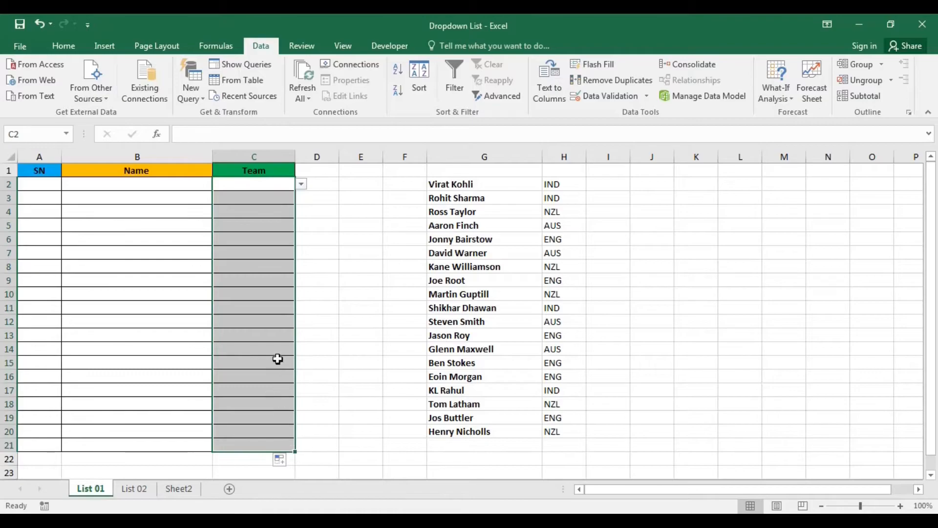
left_click(196, 186)
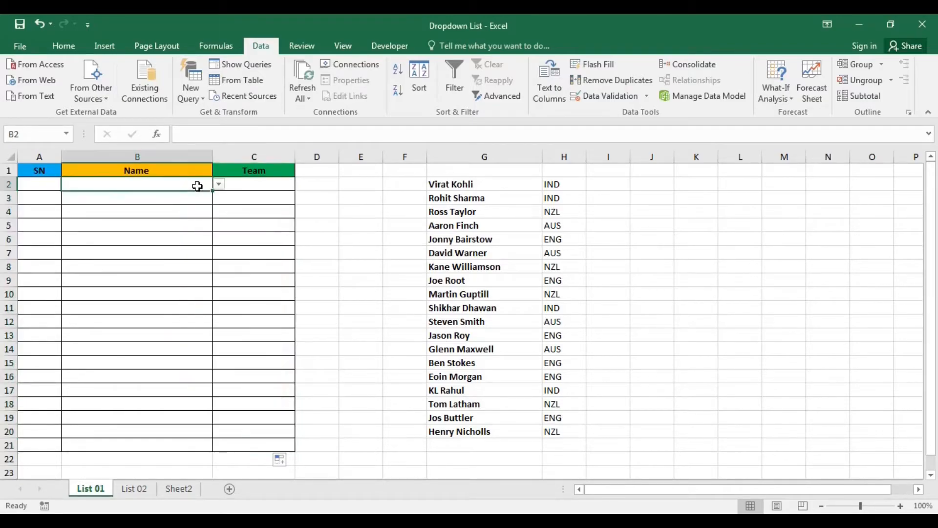
Step: Fill row 2 from the dropdowns with the name Virat Kohli in B2 and team IND in C2
left_click(218, 185)
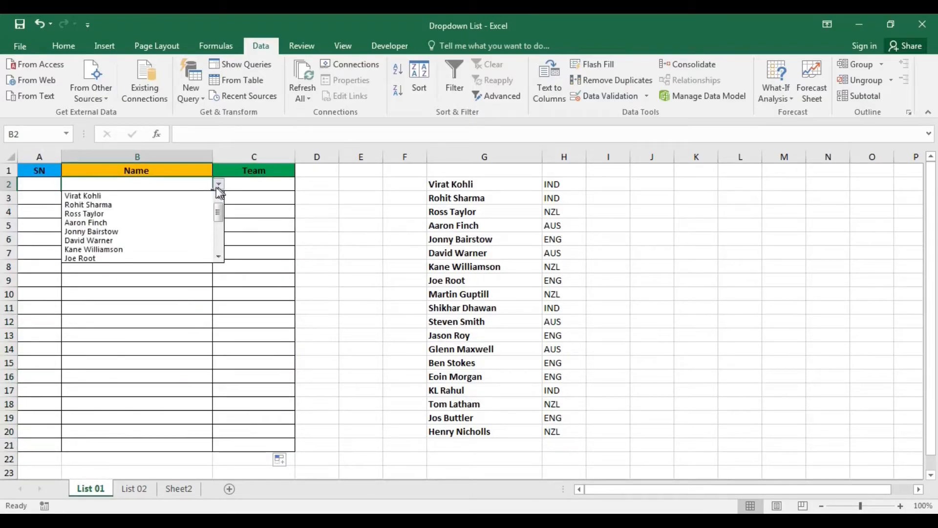
left_click(134, 196)
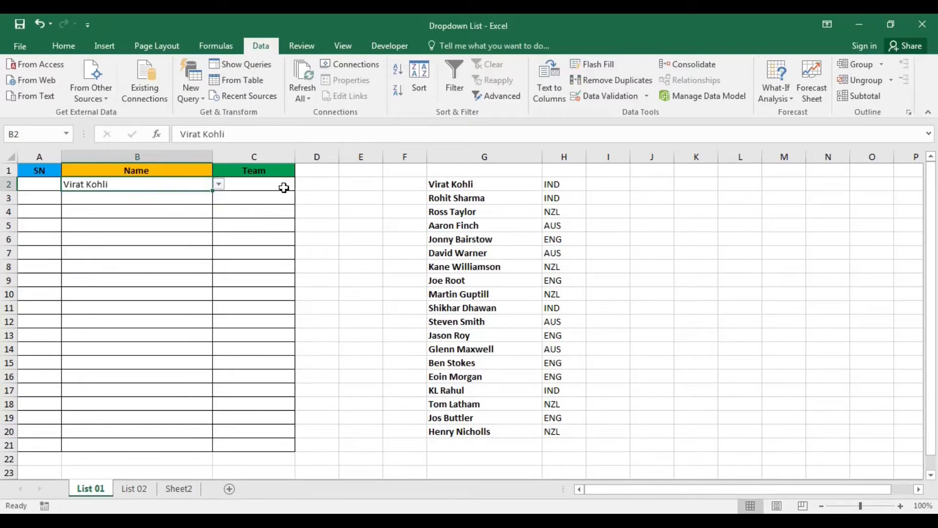
left_click(284, 188)
left_click(301, 185)
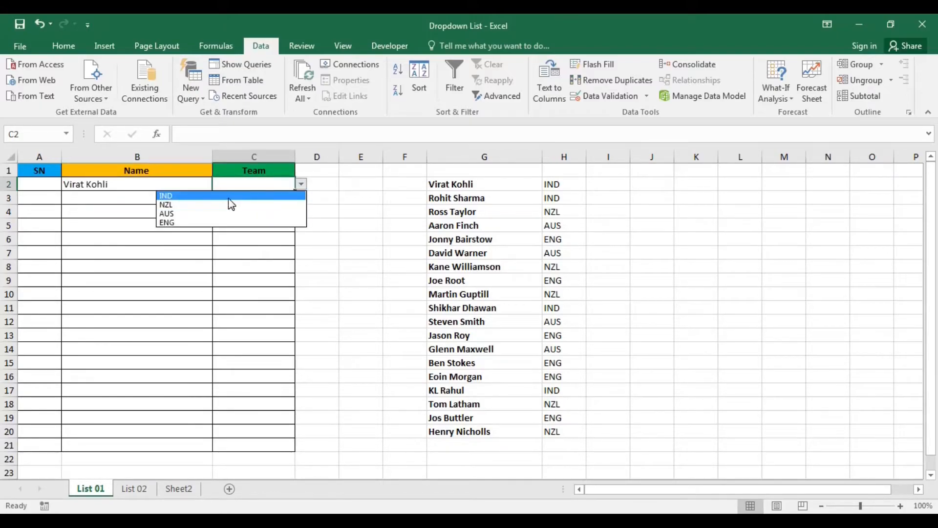
left_click(228, 197)
Step: Choose Rohit Sharma from the Name dropdown in B3 and IND from the Team dropdown in C3
left_click(140, 200)
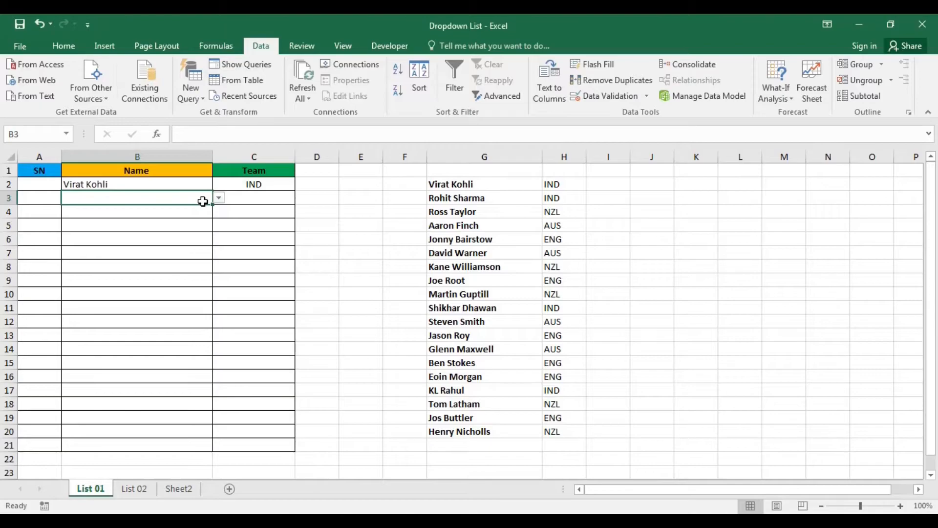
left_click(219, 198)
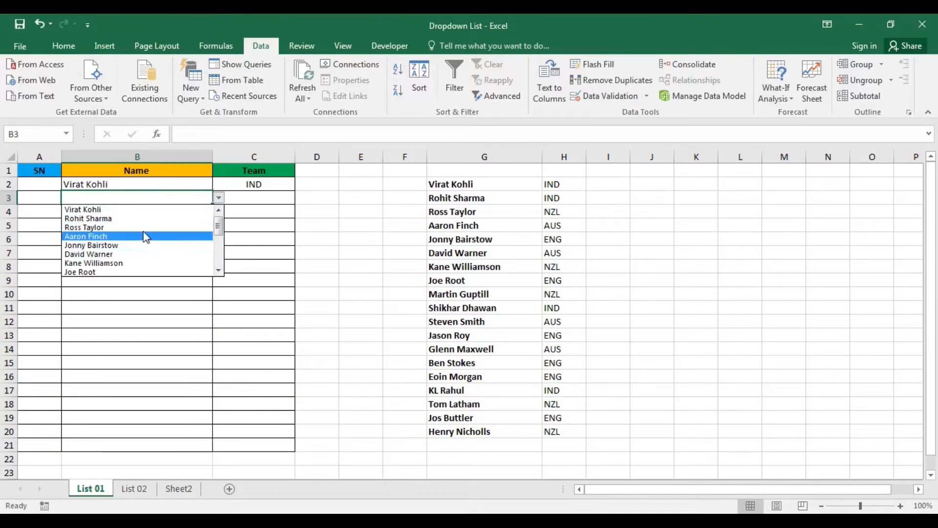
left_click(139, 219)
left_click(288, 198)
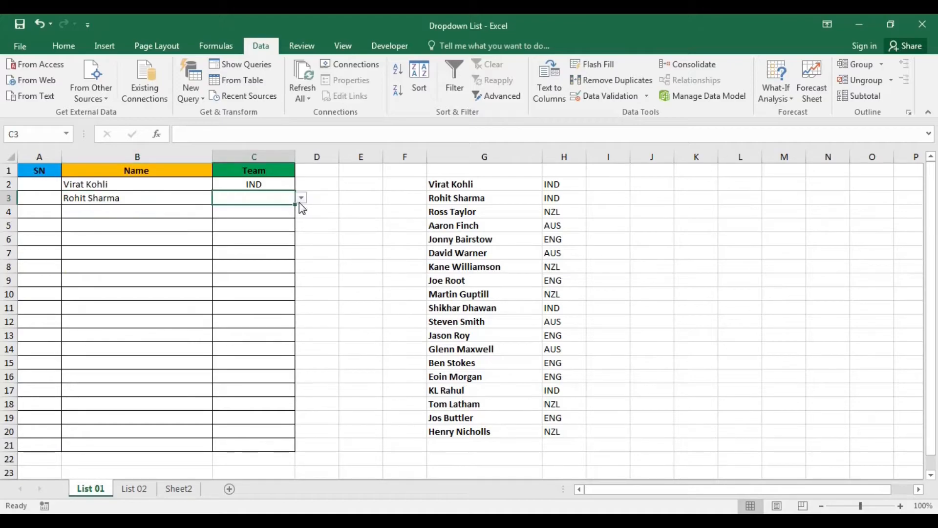
left_click(301, 197)
left_click(249, 209)
Step: Choose Shikhar Dhawan from the Name dropdown in B4 and IND from the Team dropdown in C4
left_click(211, 212)
left_click(218, 212)
left_click_drag(219, 243, 219, 266)
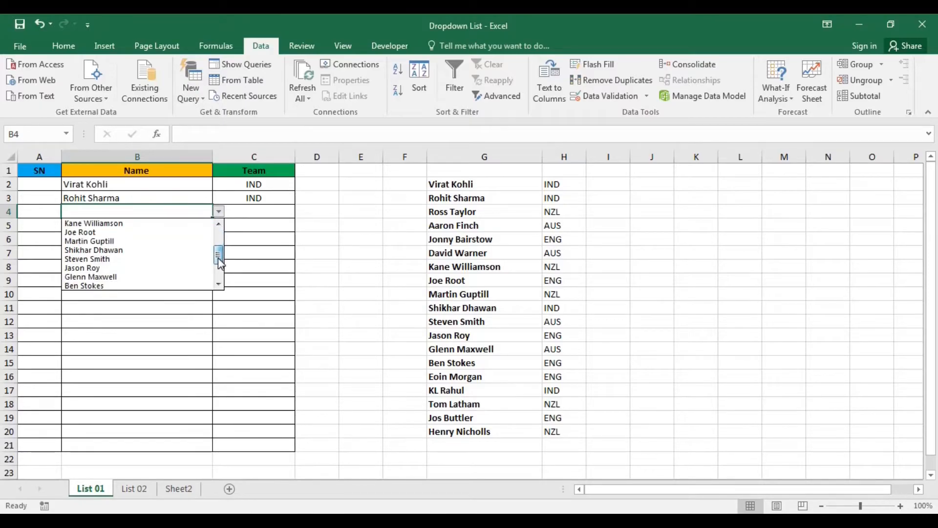
left_click(148, 251)
left_click(256, 213)
left_click(300, 212)
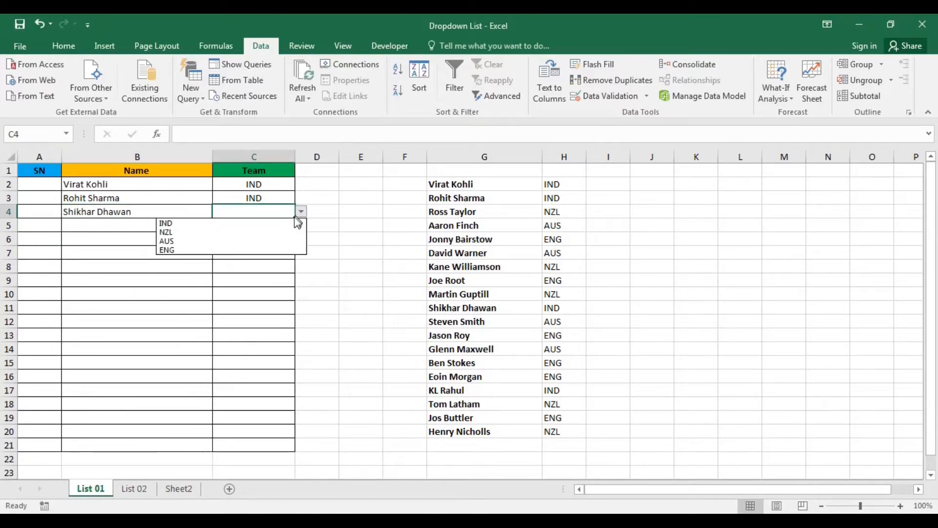
left_click(198, 224)
Step: Choose Ross Taylor from the Name dropdown in B5 and NZL from the Team dropdown in C5
left_click(202, 228)
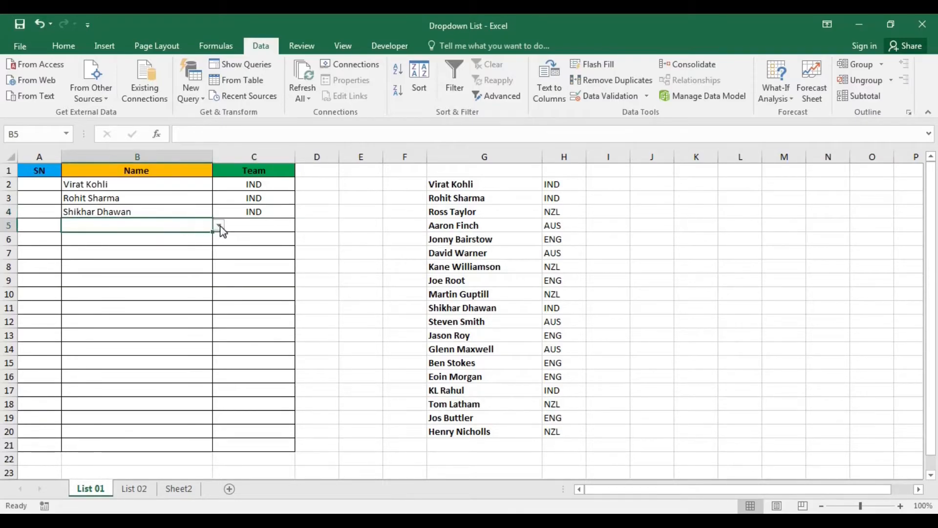
left_click(219, 226)
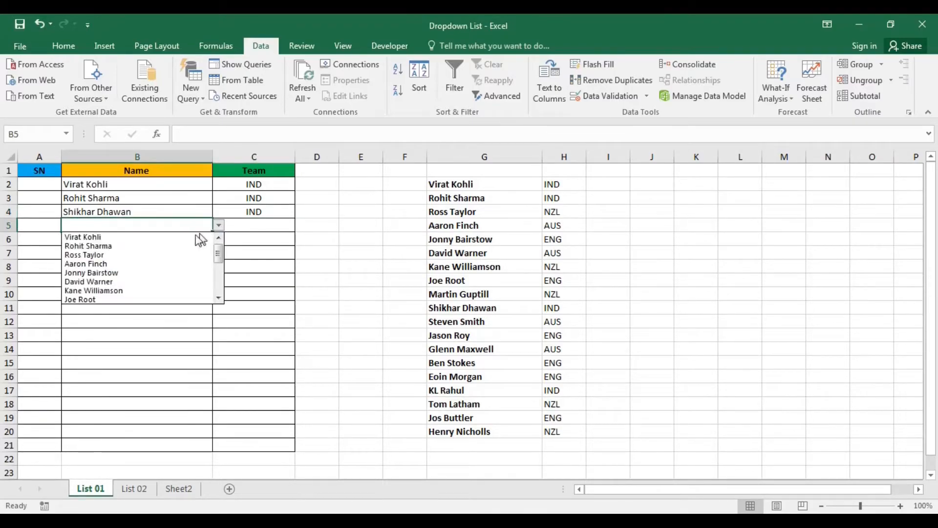
left_click(124, 255)
left_click(277, 229)
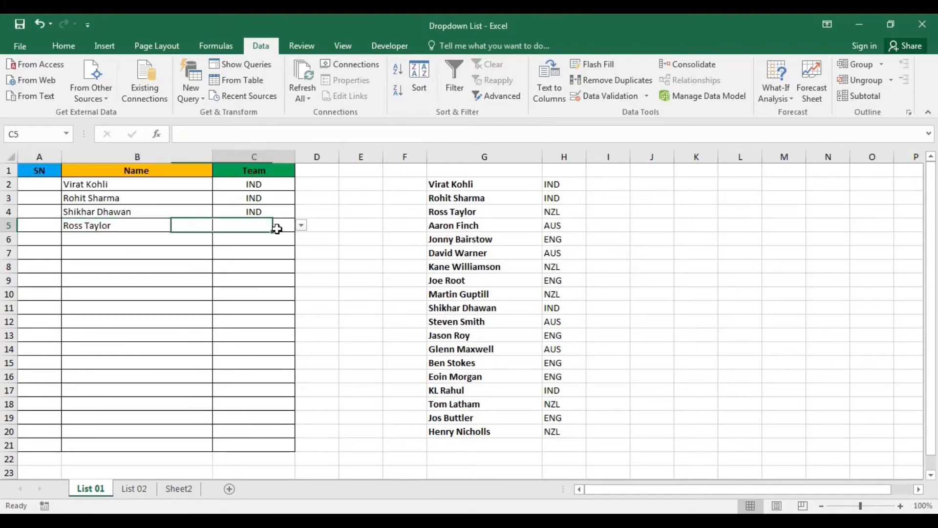
left_click(298, 226)
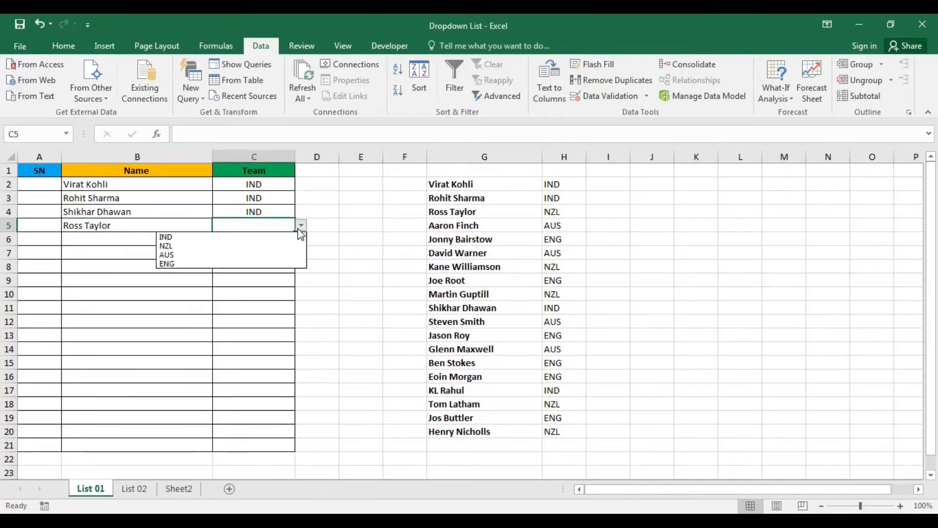
left_click(204, 246)
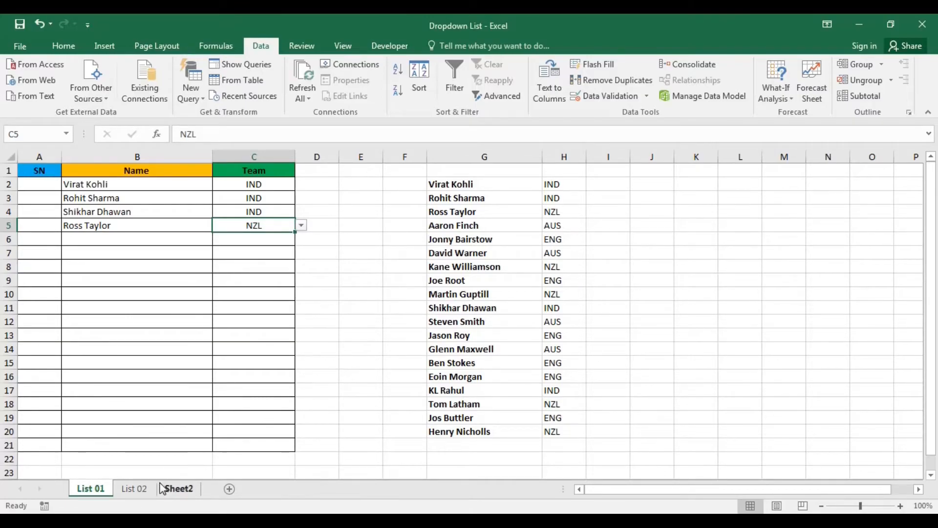
Step: Compare the captains table on List 02 with the source data on List 01 and on Sheet2
left_click(139, 492)
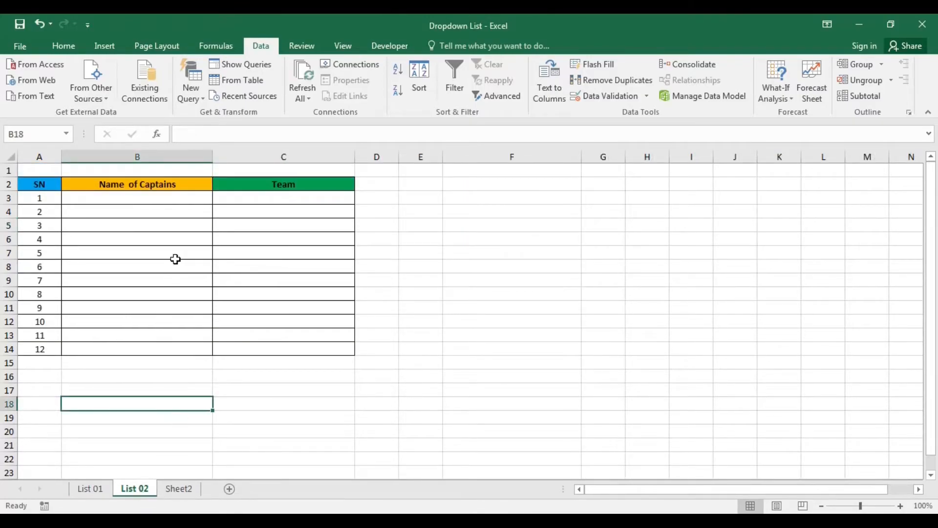
left_click(104, 490)
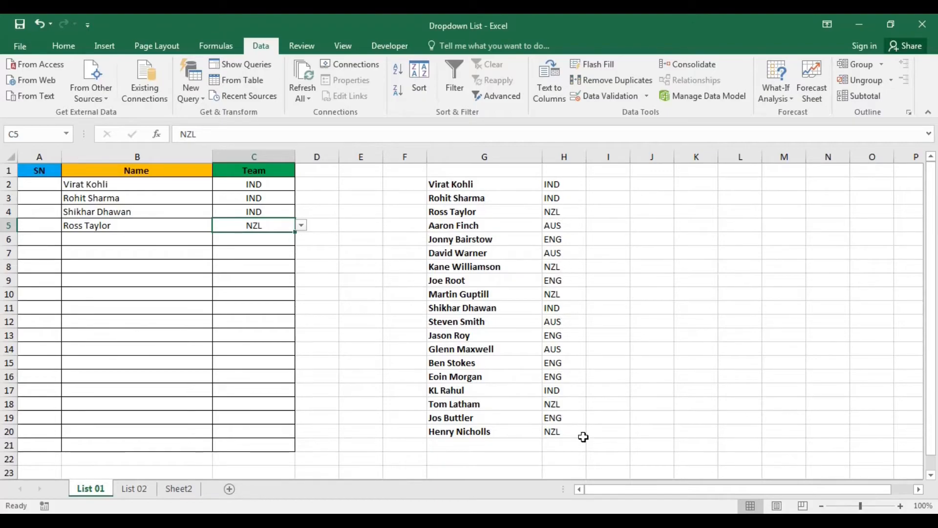
left_click(146, 494)
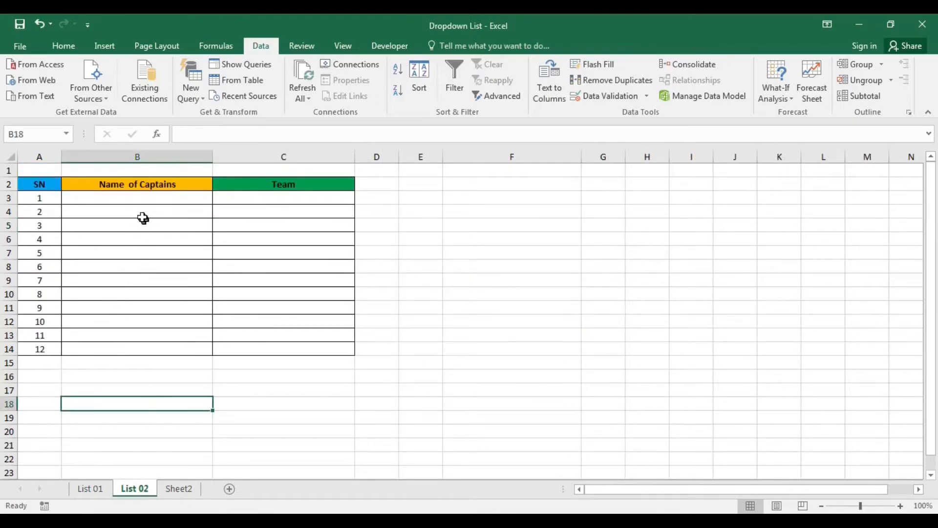
left_click(192, 490)
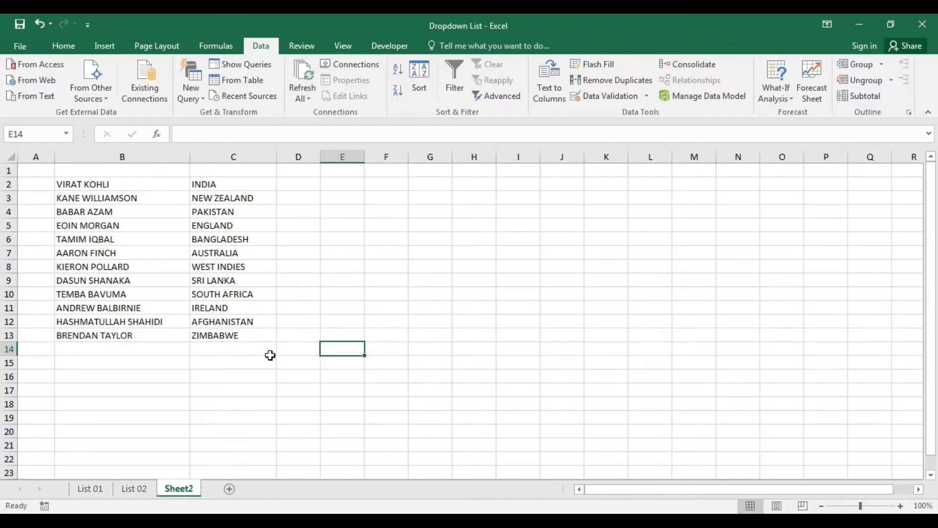
Step: On List 02, apply List data validation to B3 with source =Sheet2!$B$2:$B$13 and fill it down to B14
left_click(146, 491)
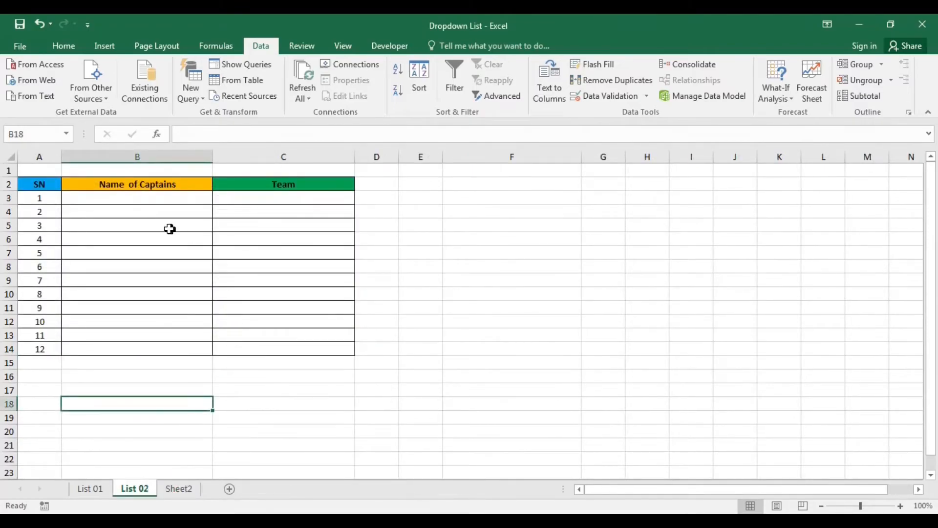
left_click(169, 199)
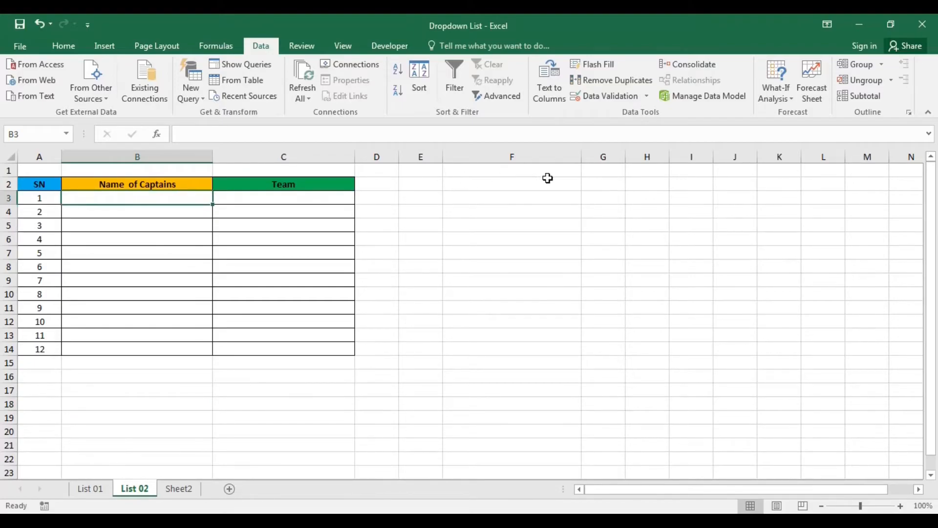
left_click(646, 96)
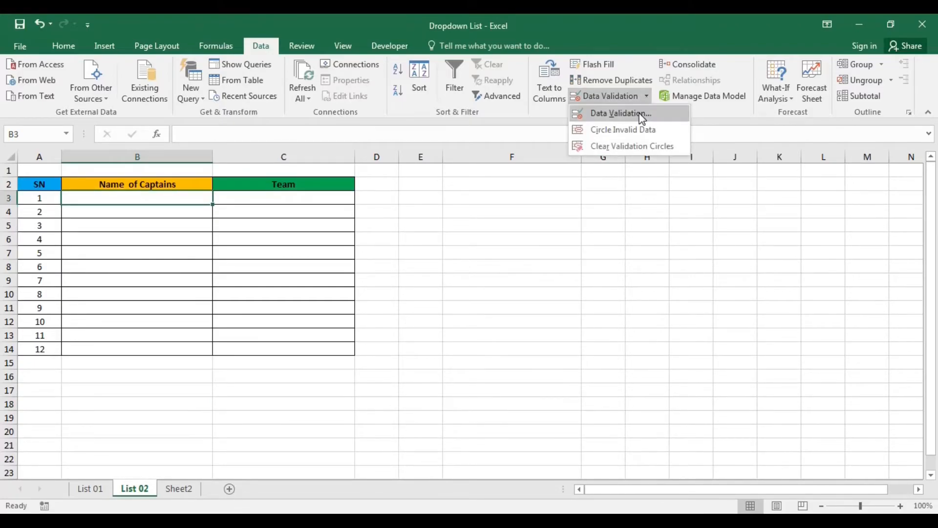
left_click(643, 116)
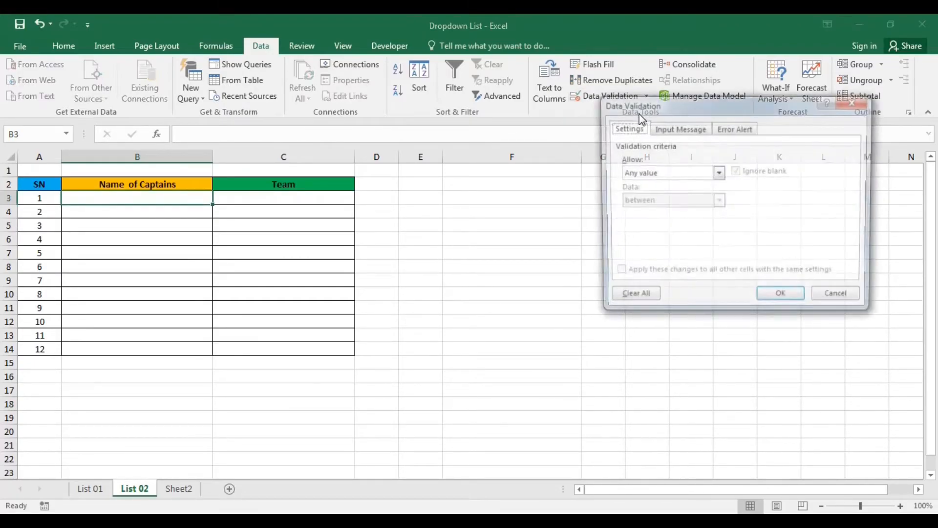
left_click(719, 173)
left_click(645, 212)
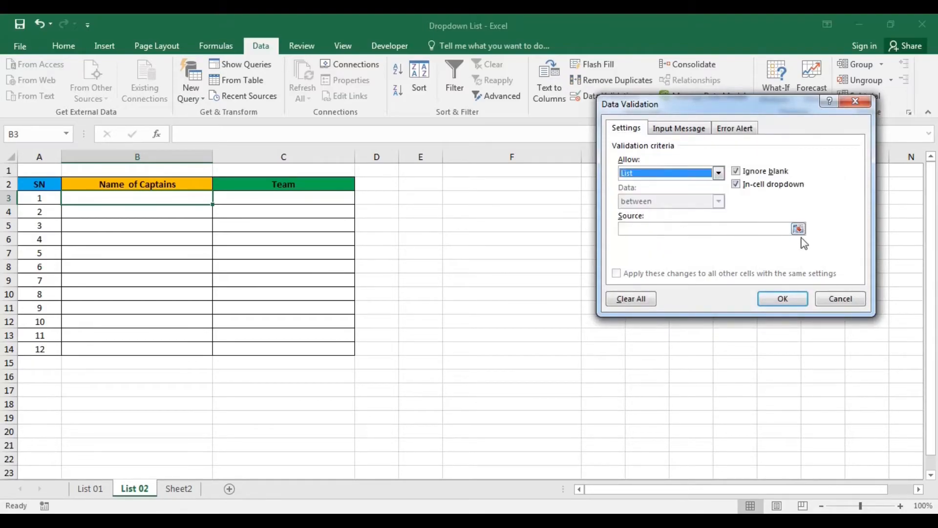
left_click(800, 228)
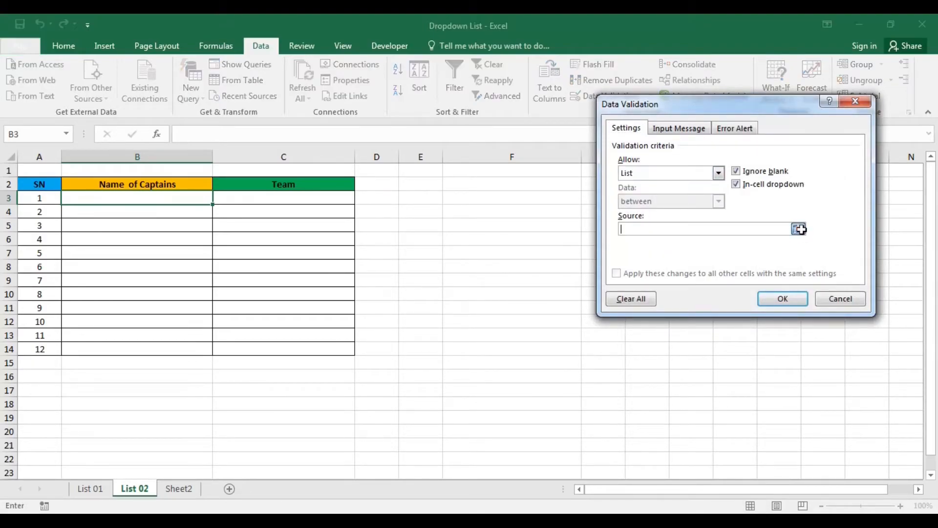
left_click(186, 491)
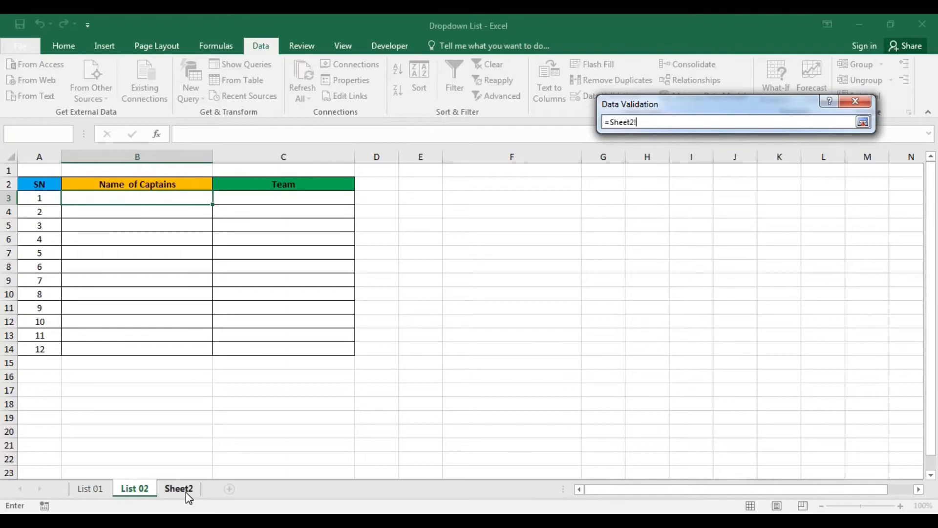
left_click_drag(119, 188, 130, 330)
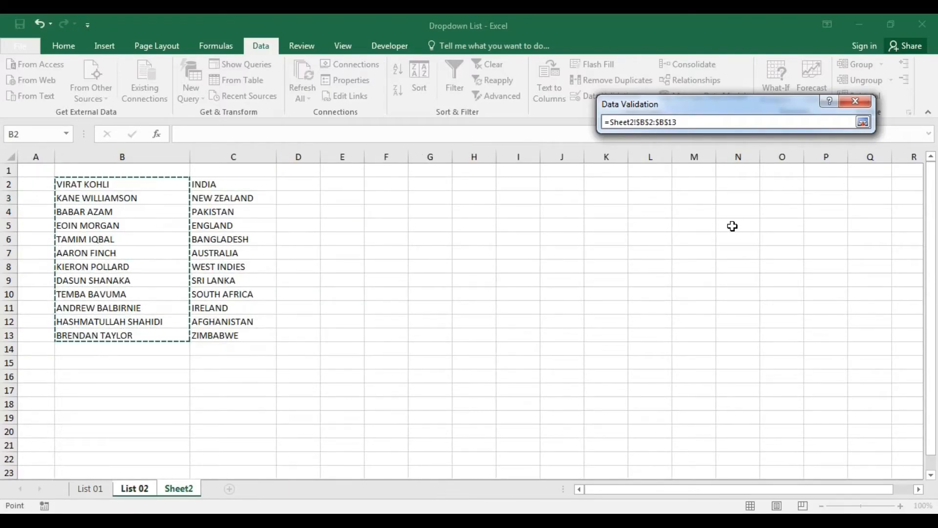
key("Return")
left_click(775, 297)
left_click_drag(213, 206, 211, 351)
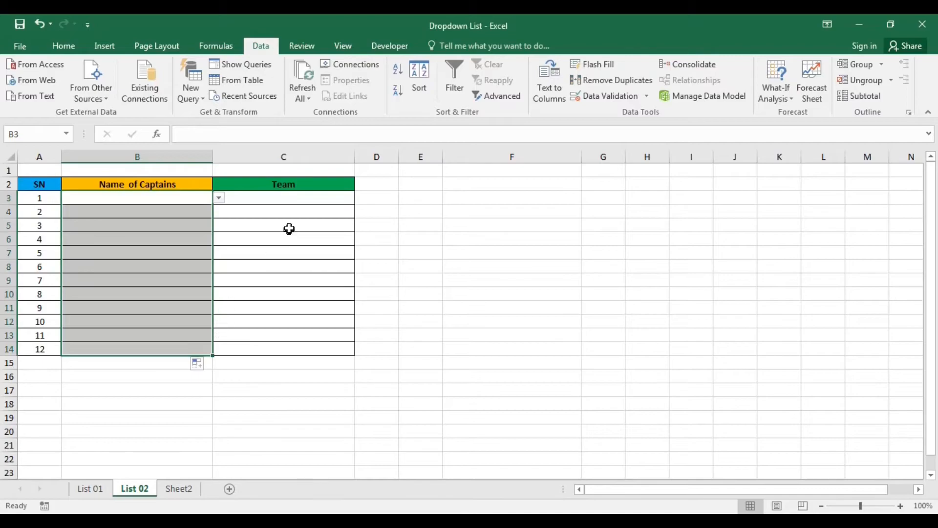
Step: Apply List data validation to the first Team cell, C3, on List 02 with source =Sheet2!$C$2:$C$13
left_click(339, 201)
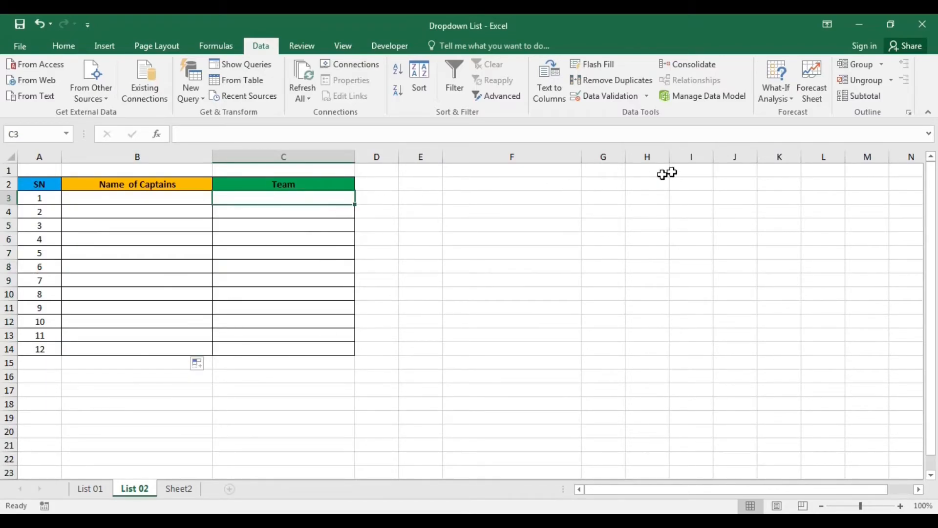
left_click(648, 97)
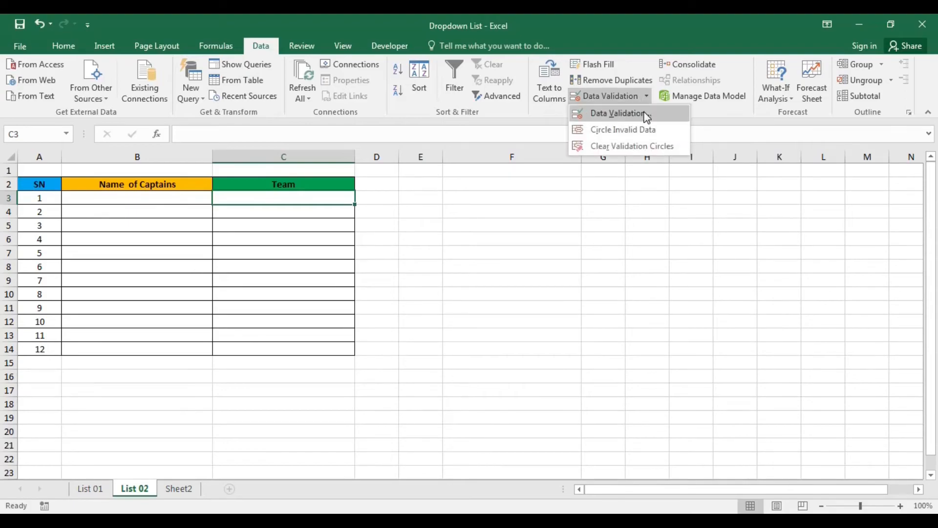
left_click(646, 117)
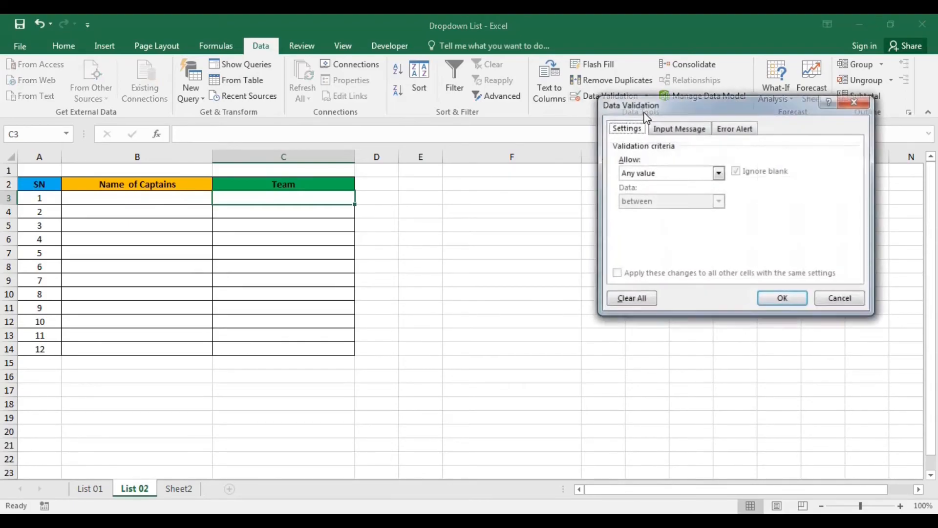
left_click(718, 173)
left_click(648, 212)
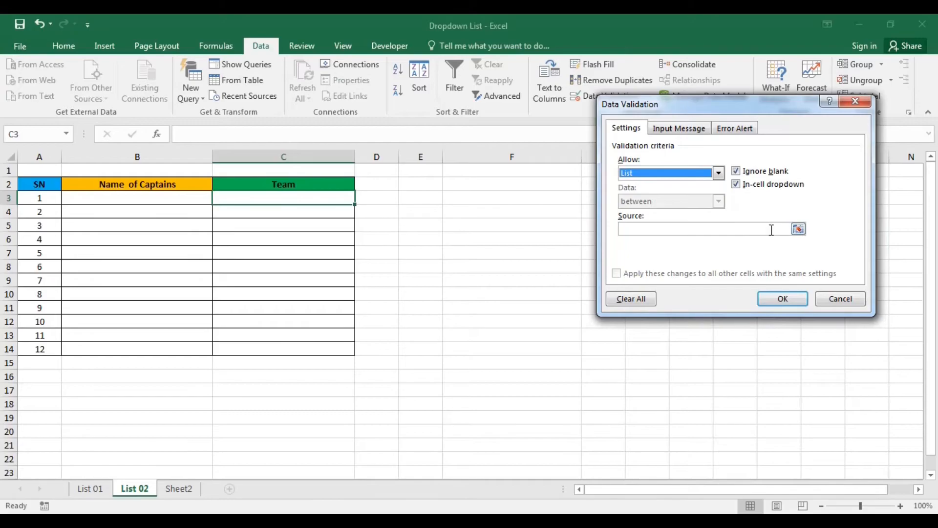
left_click(798, 229)
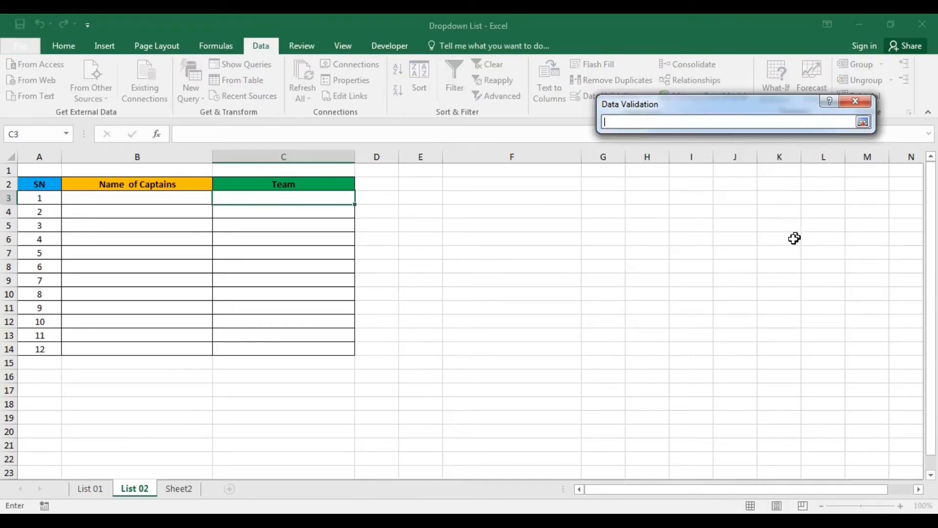
left_click(179, 488)
left_click_drag(223, 188, 226, 336)
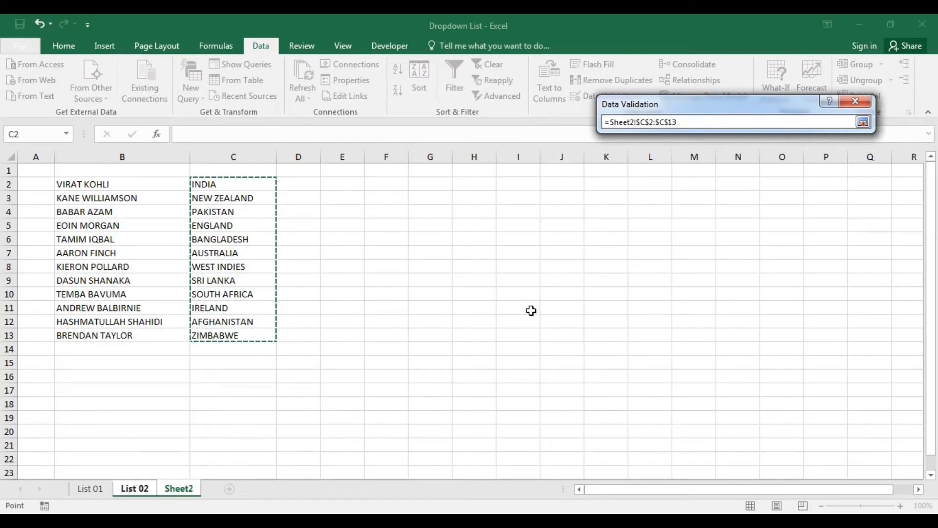
key("Return")
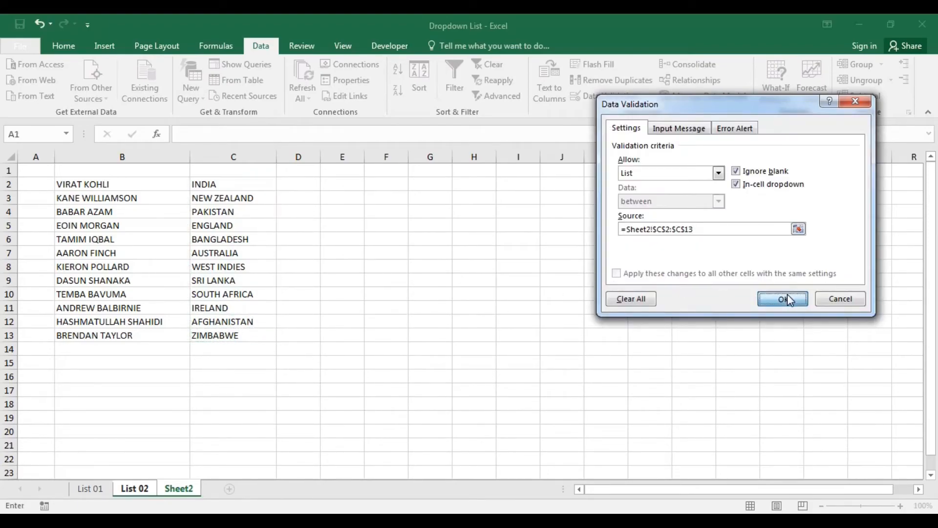
left_click(784, 298)
Step: Choose VIRAT KOHLI from the captains dropdown in B3 and INDIA from the Team dropdown in C3
left_click(207, 198)
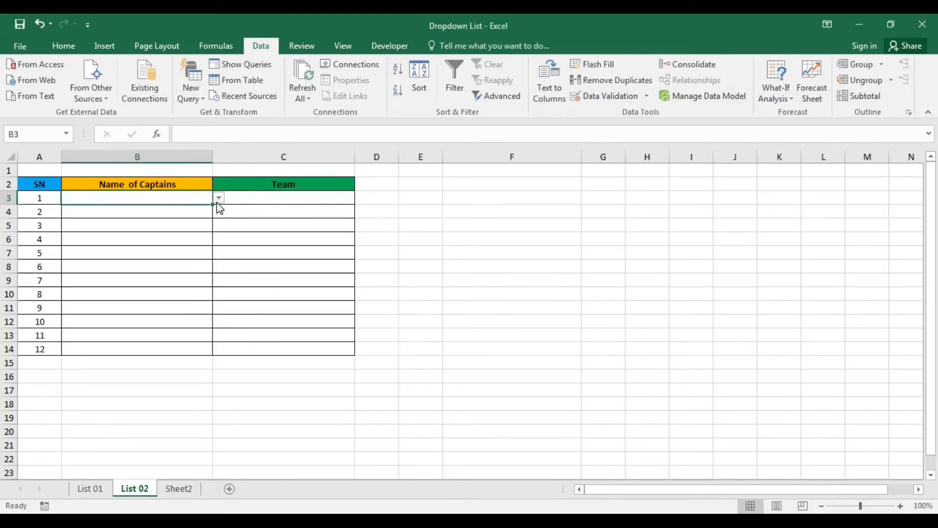
left_click(207, 209)
left_click(200, 198)
left_click(219, 198)
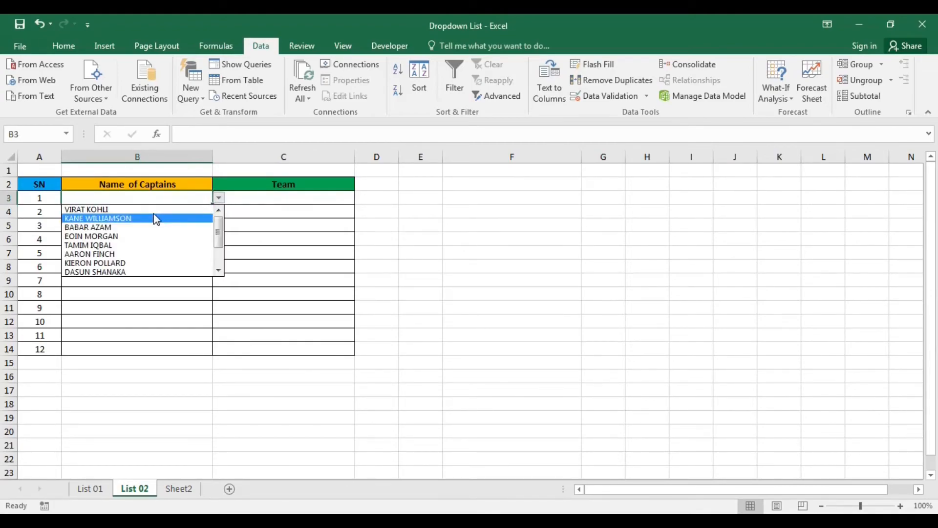
left_click(184, 209)
left_click(282, 198)
left_click(362, 198)
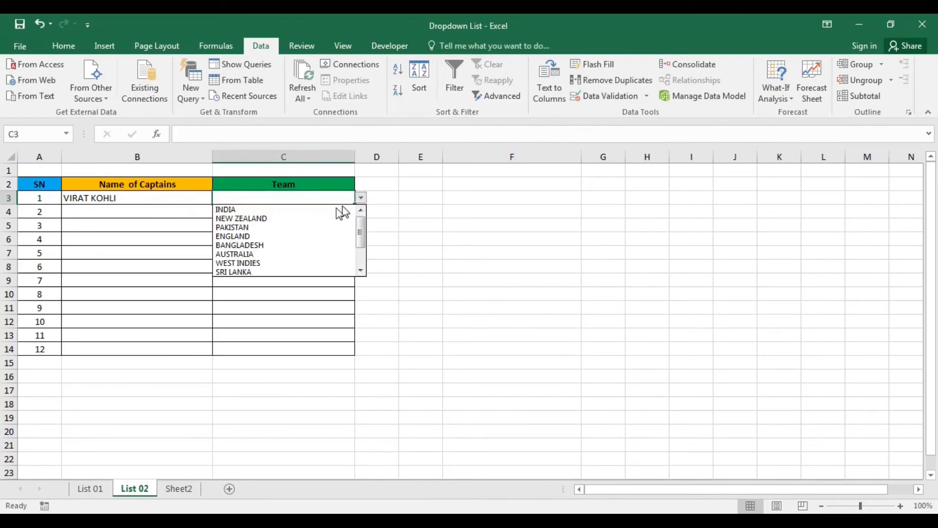
left_click(278, 209)
Step: Choose KANE WILLIAMSON from the captains dropdown in B4
left_click(190, 211)
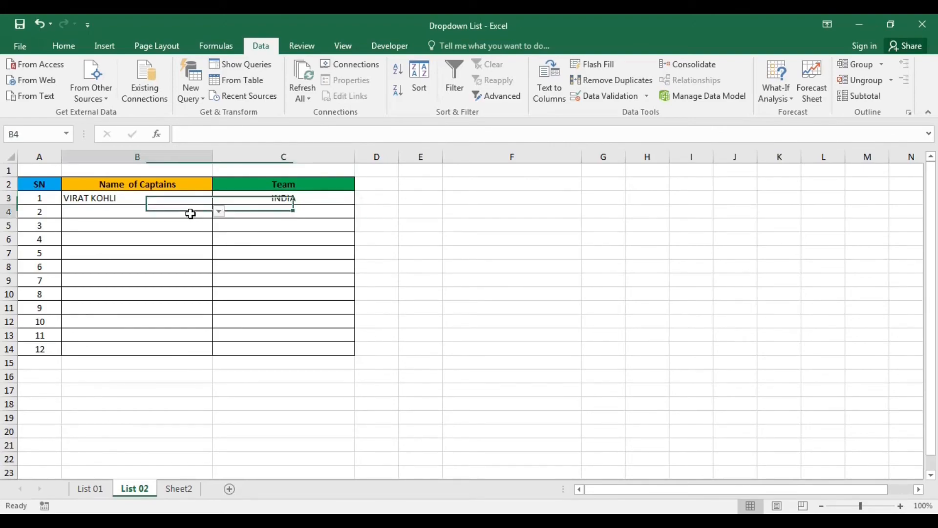
left_click(218, 213)
left_click(166, 230)
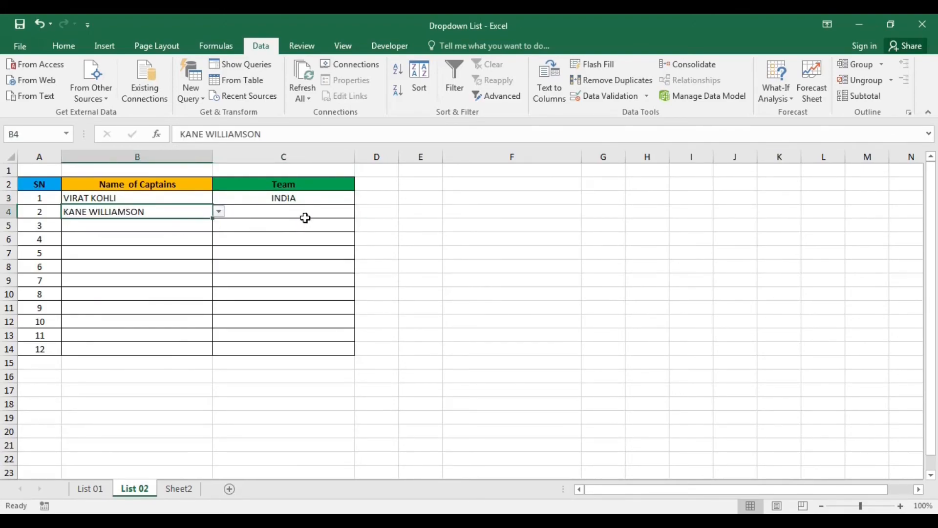
Step: Fill the Team cell C3 with its dropdown validation down to C13
left_click(305, 217)
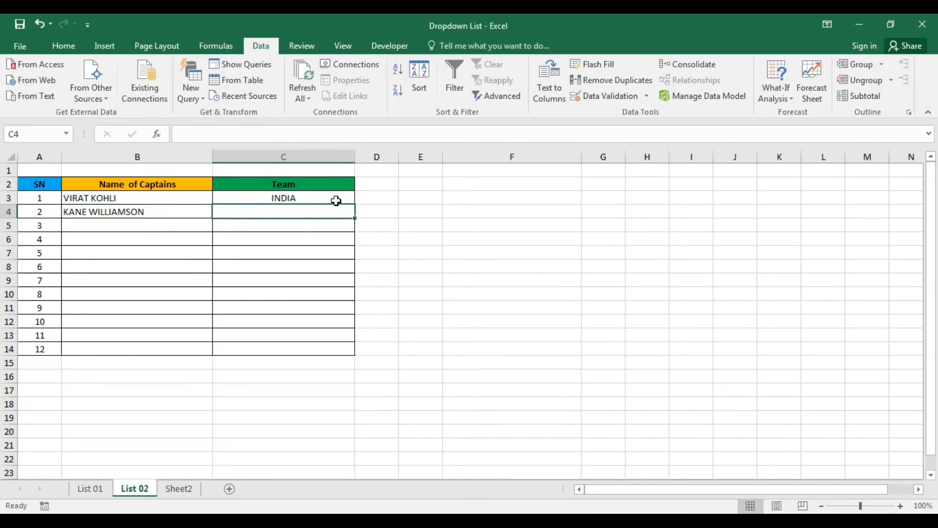
left_click(336, 201)
left_click_drag(355, 204, 354, 337)
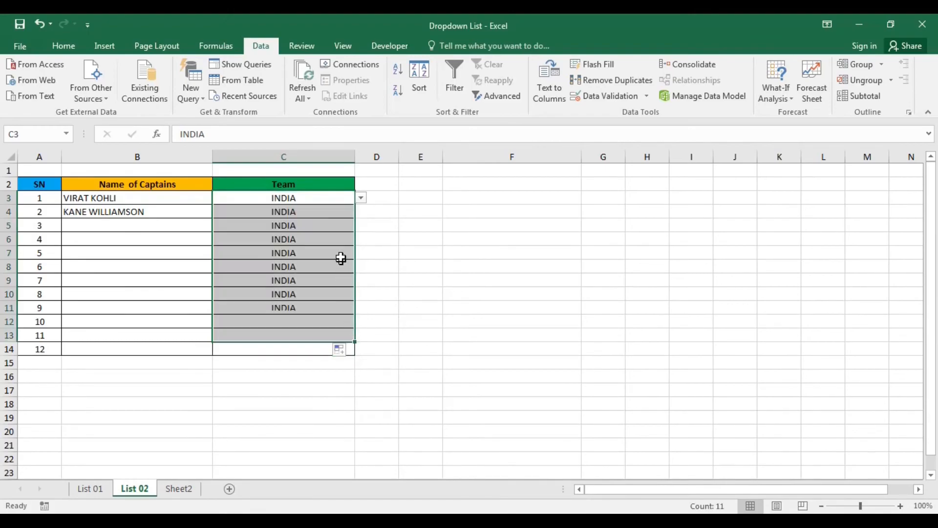
left_click(318, 336)
Step: Choose NEW ZEALAND from the Team dropdown in C4
left_click(329, 214)
left_click(361, 212)
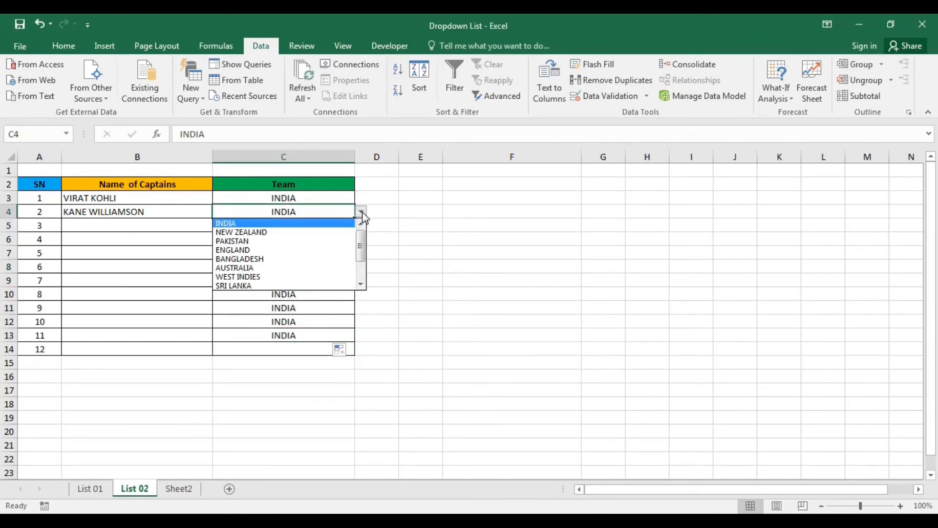
left_click(295, 231)
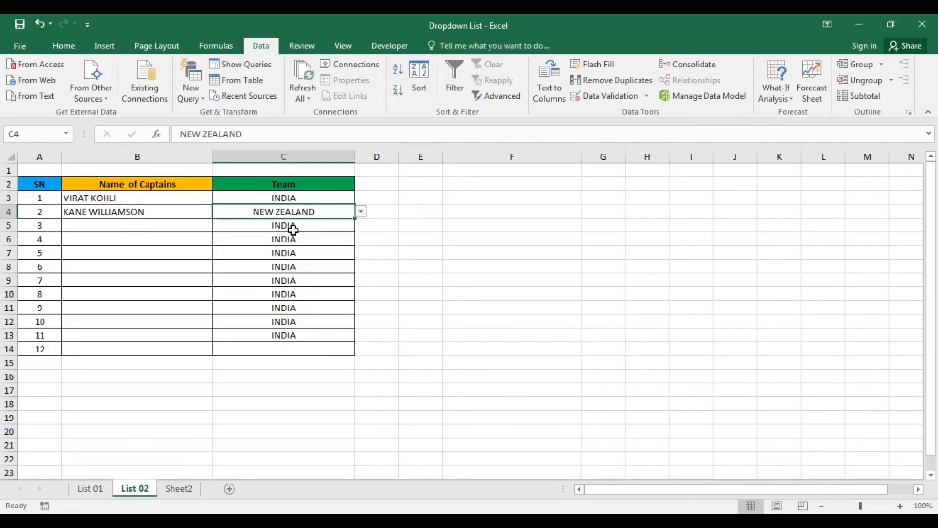
Step: Choose AARON FINCH from the captains dropdown in B5 and AUSTRALIA from the Team dropdown in C5
left_click(143, 226)
left_click(218, 225)
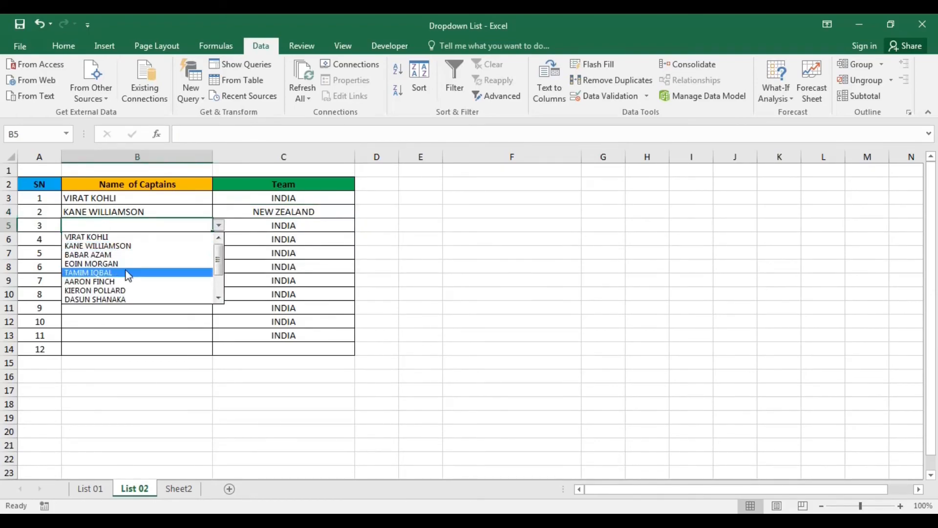
left_click(116, 281)
left_click(319, 224)
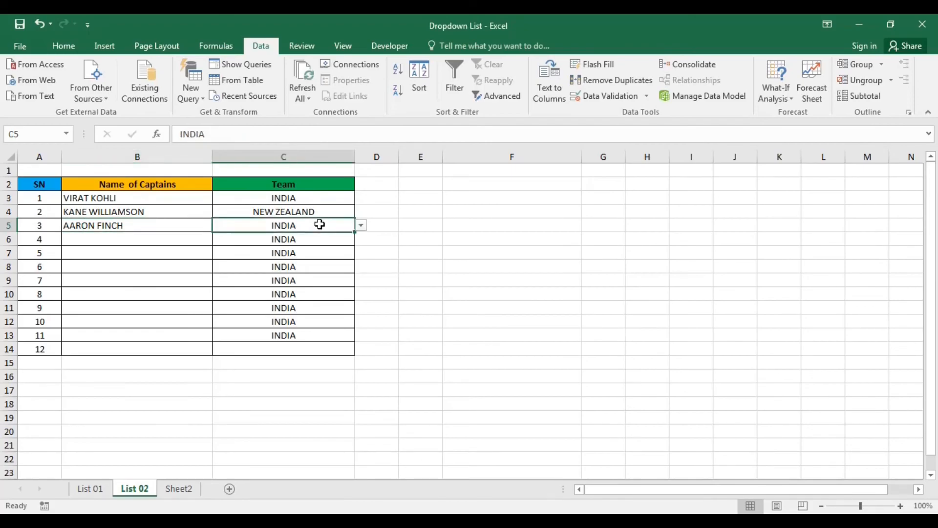
left_click(361, 225)
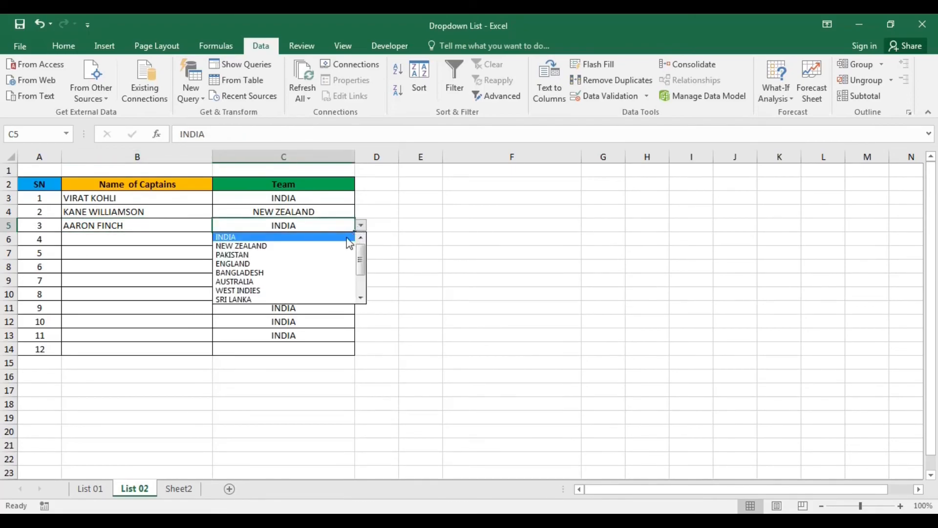
left_click(260, 280)
Step: Deselect the captains table and return to the List 01 sheet
left_click(356, 374)
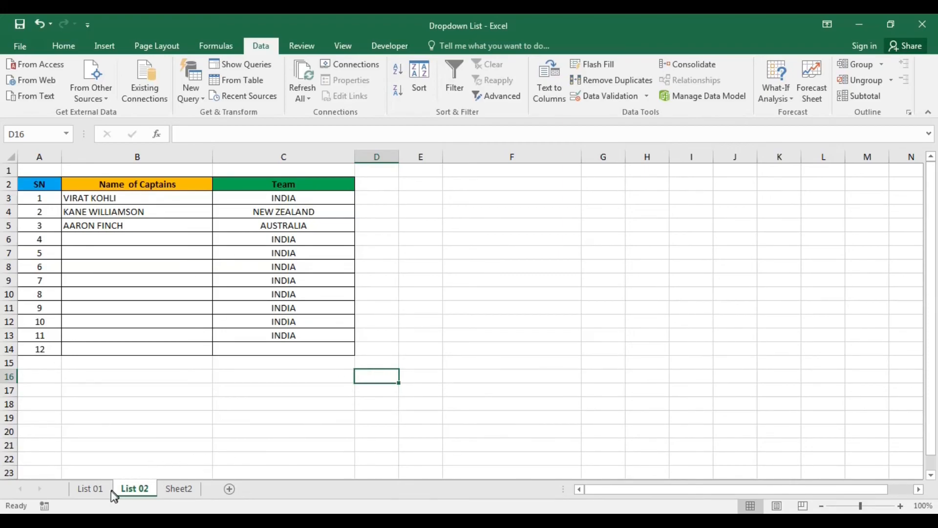
left_click(92, 488)
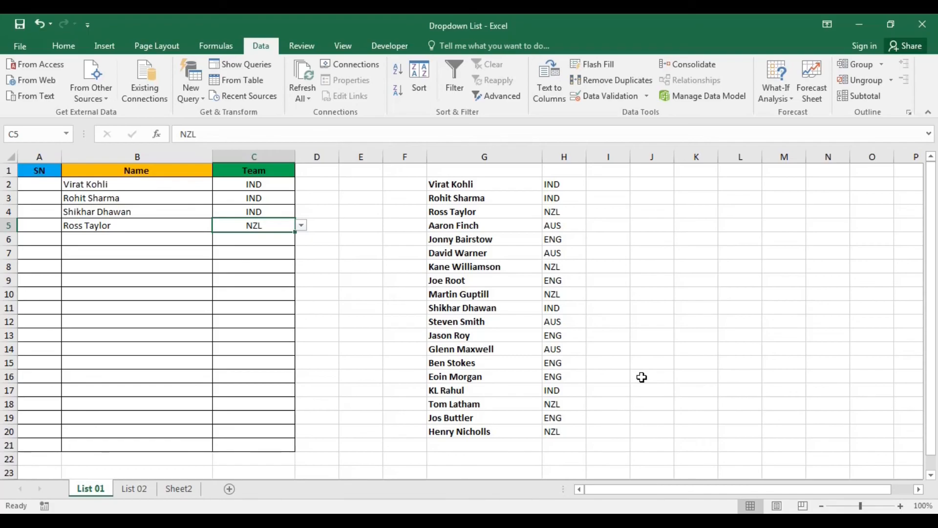